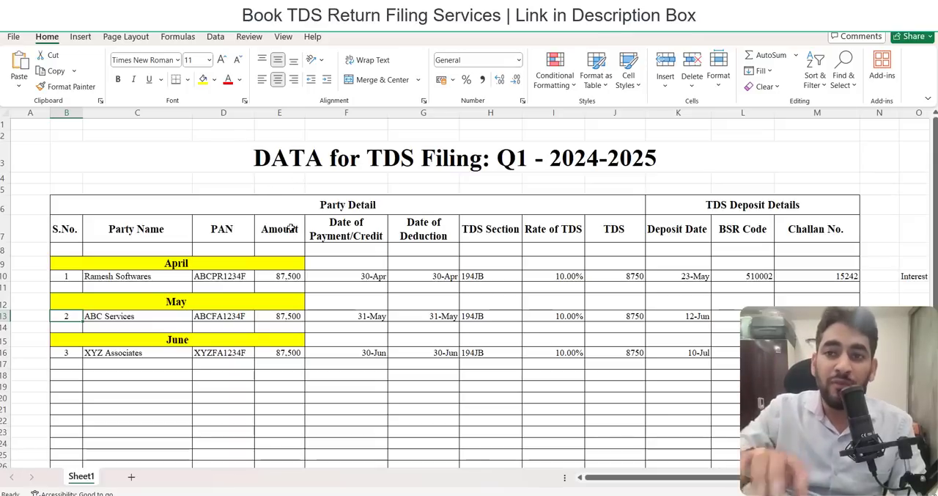
Review the April, May and June sections of the TDS filing data sheet.
click(268, 295)
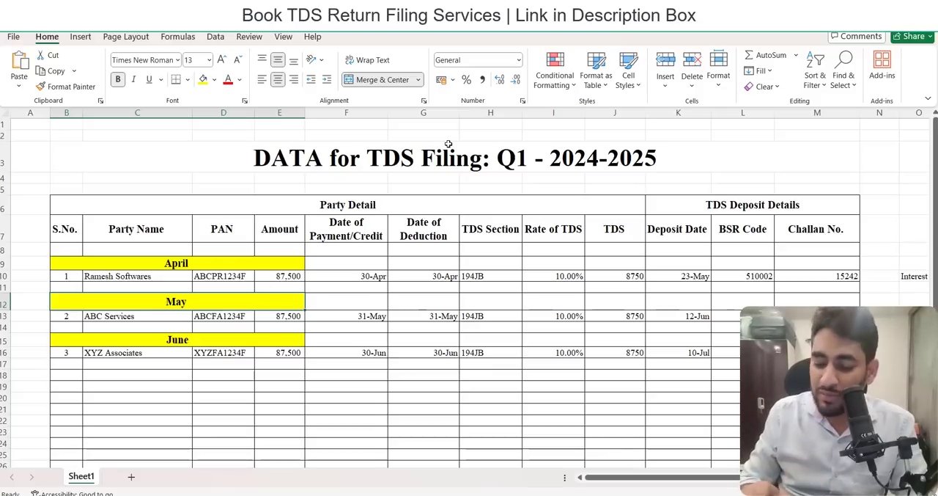
key(Down)
key(Up)
key(Up)
key(Up)
key(Up)
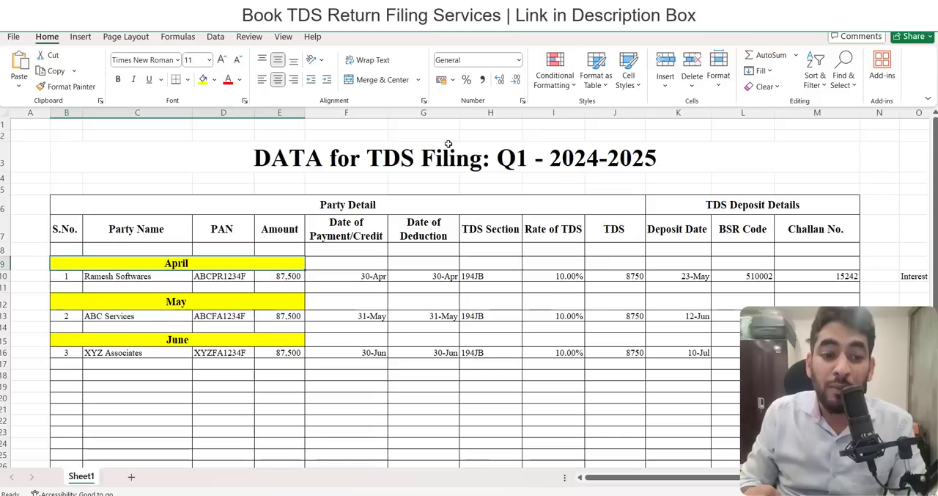
key(Down)
key(Down)
key(Down)
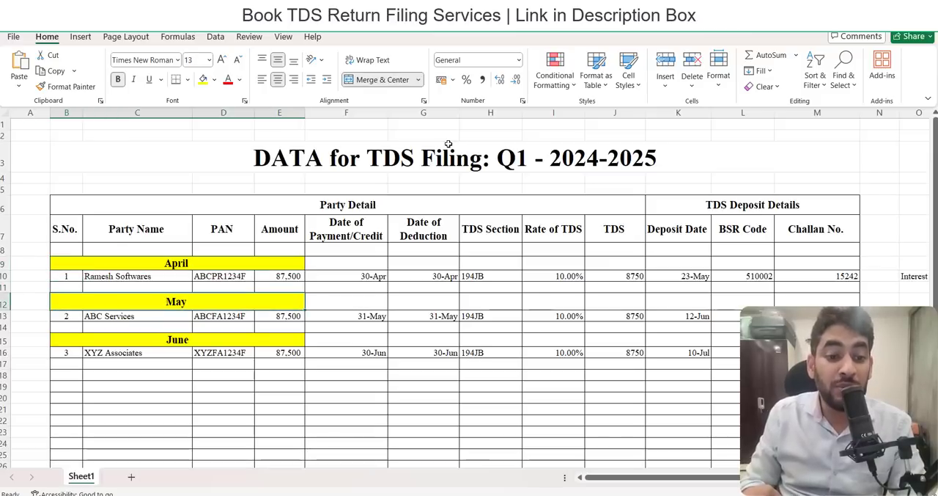
key(Down)
key(Down)
key(Down)
Examine the amount, TDS section and TDS rate columns under the party details.
key(Up)
key(Right)
key(Up)
key(Right)
key(Right)
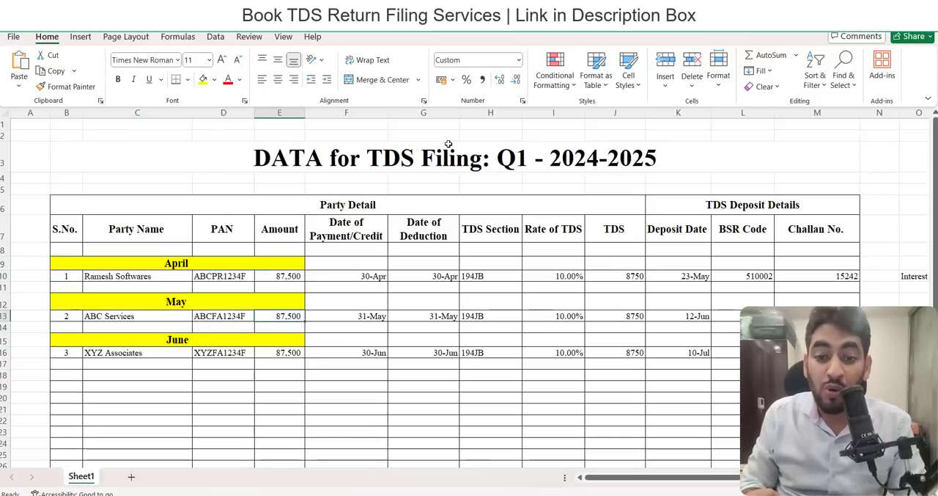
key(Up)
key(Up)
key(Right)
key(Right)
key(Right)
key(Up)
key(Down)
key(Down)
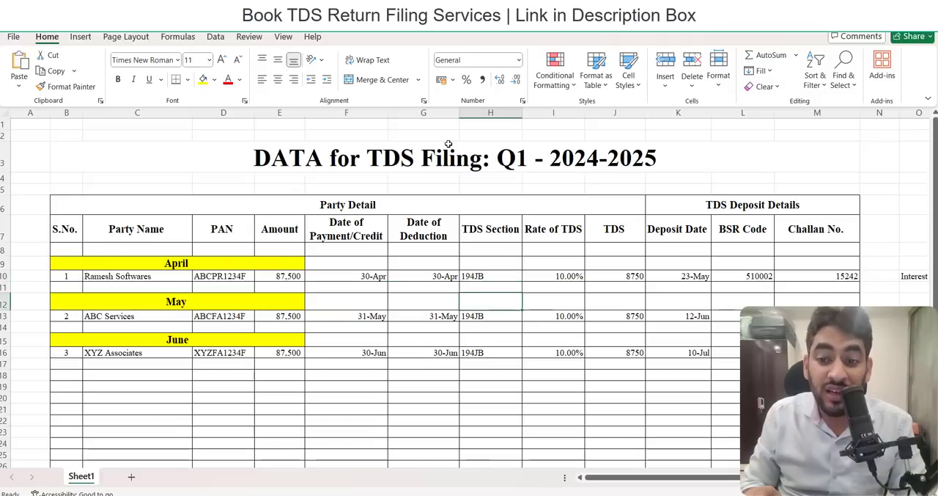
key(Up)
key(Up)
key(Right)
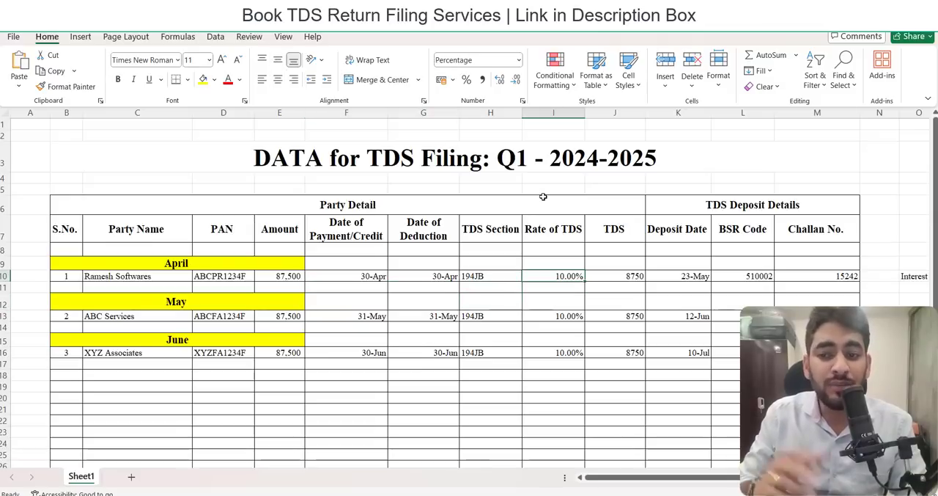
Examine the deposit date, BSR code and challan number of the April entry.
click(733, 220)
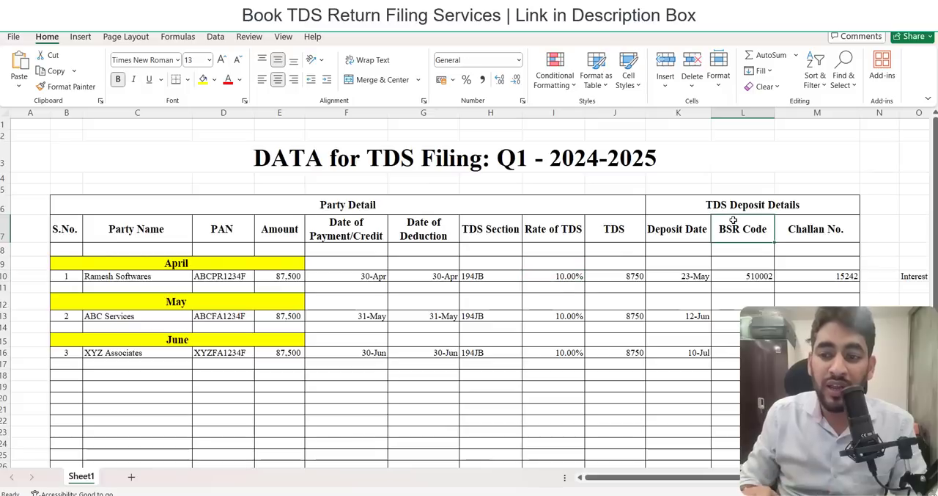
key(Down)
key(Down)
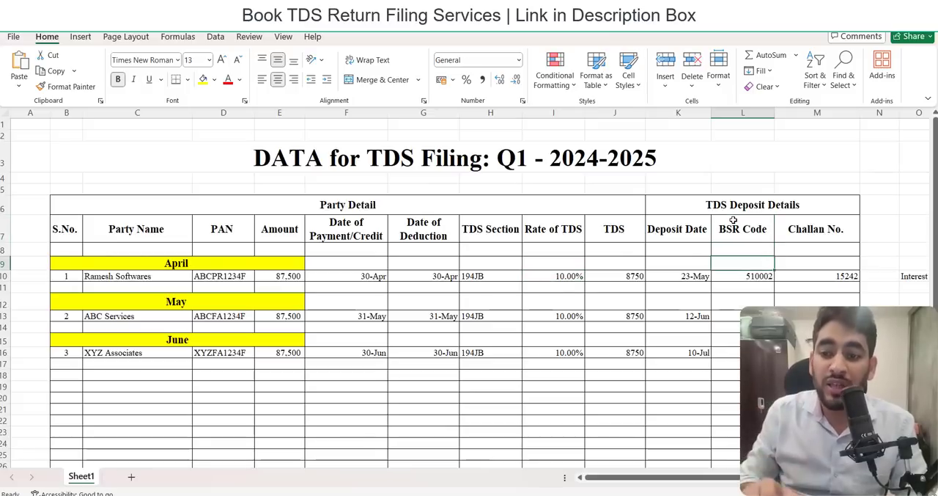
key(Down)
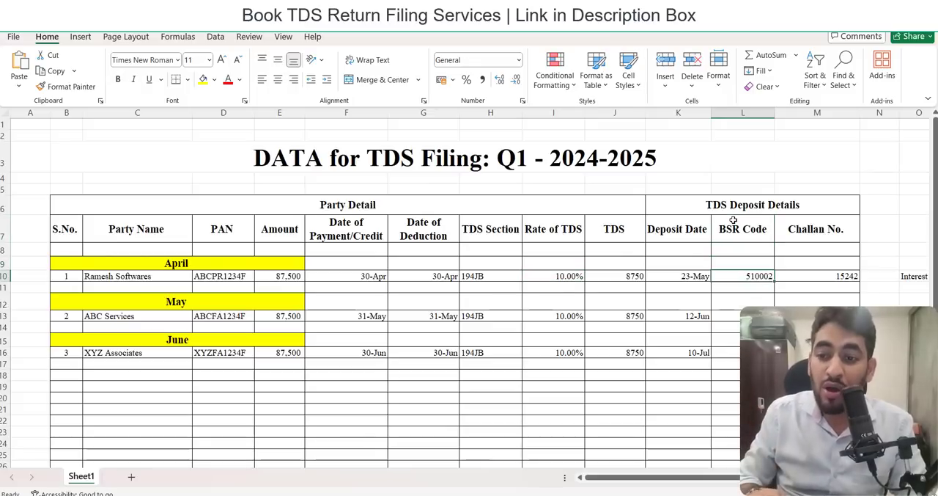
key(Left)
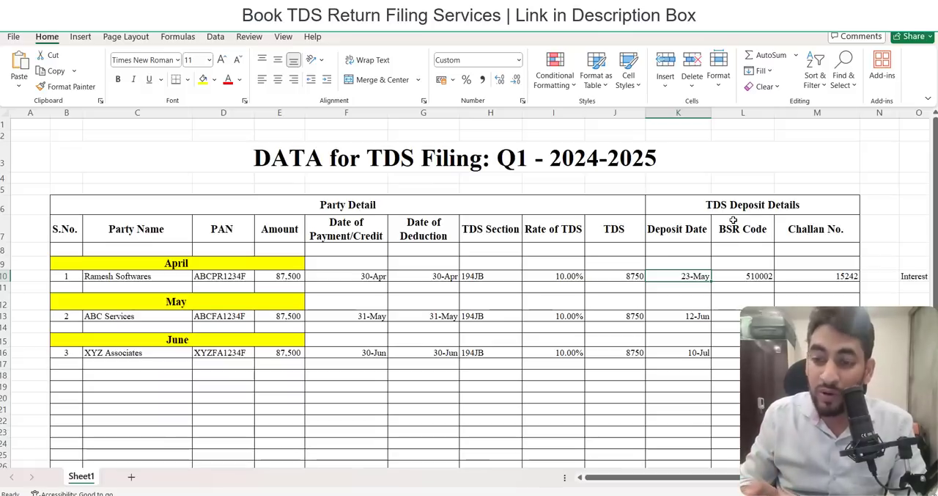
key(Right)
key(Right)
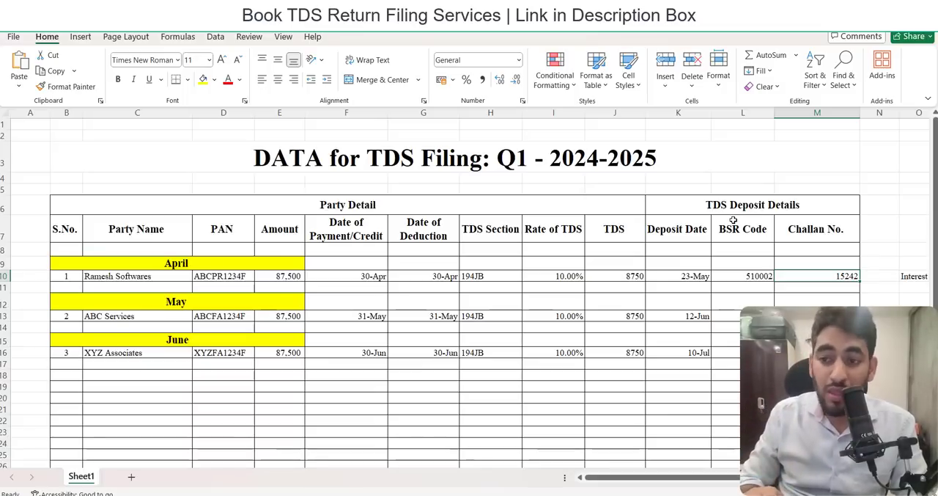
Examine the May entry's TDS section, rate of TDS and TDS amount.
key(Down)
key(Down)
key(Left)
key(Left)
key(Left)
key(Left)
key(Left)
key(Left)
key(Left)
key(Left)
key(Right)
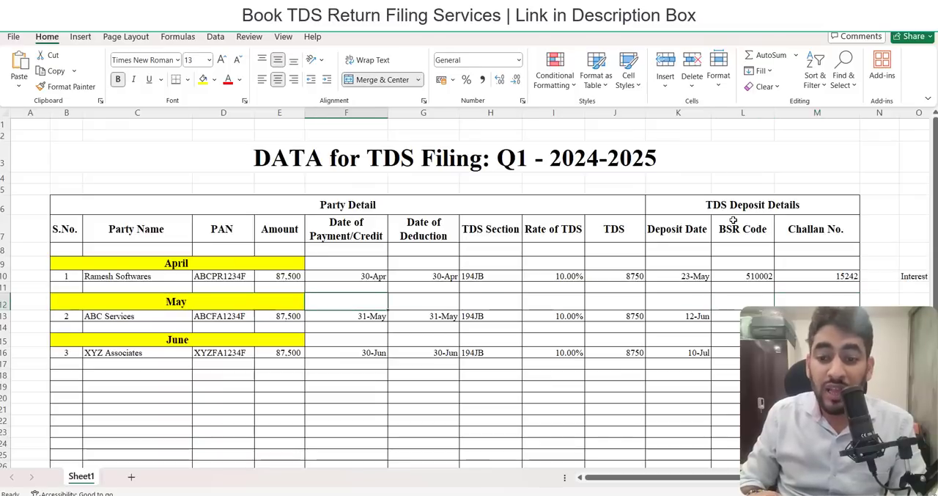
key(Right)
key(Right)
key(Down)
key(Right)
key(Right)
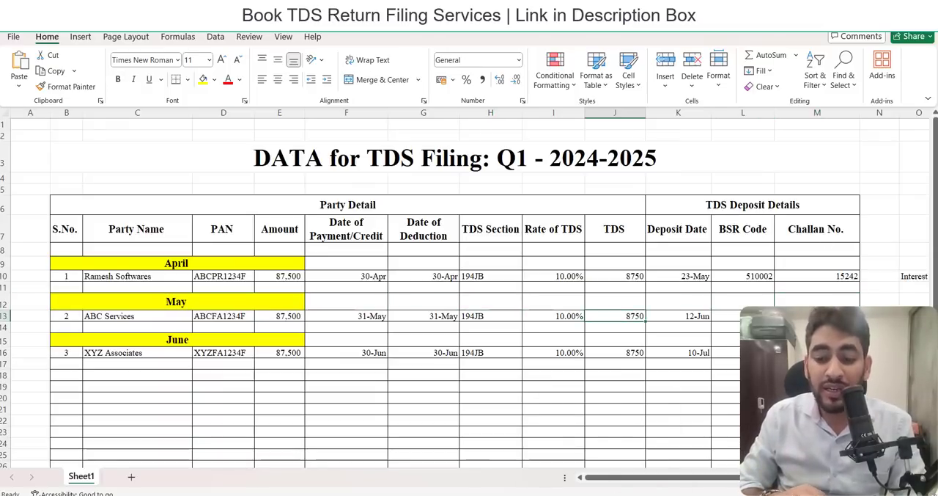
Switch to the April.pdf challan receipt and highlight its nature of payment code.
click(597, 490)
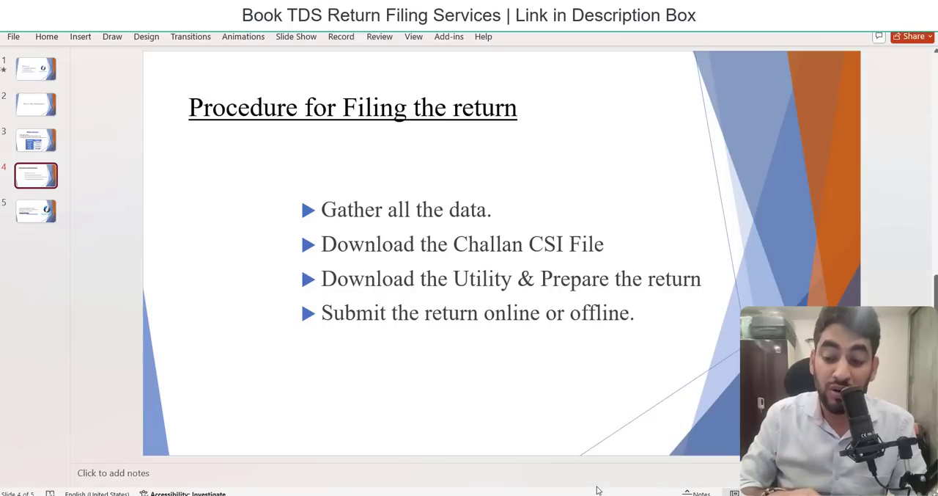
mouse_move(660, 494)
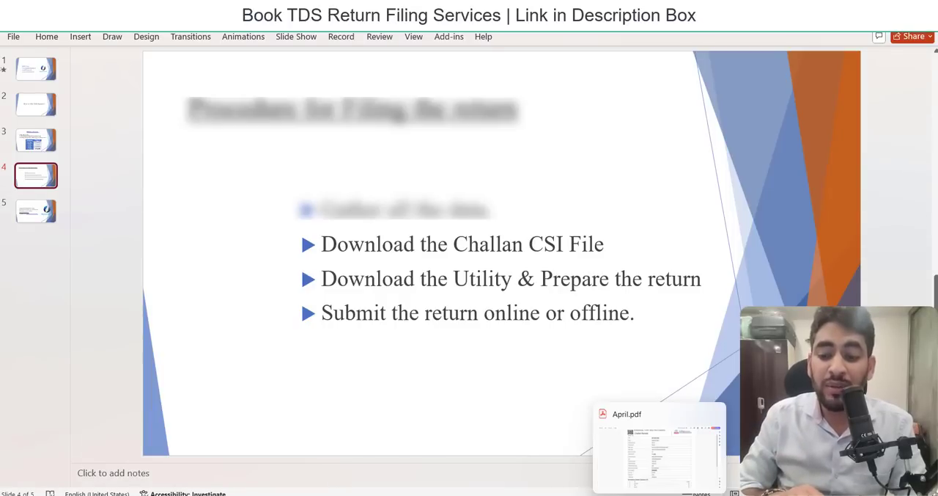
click(658, 476)
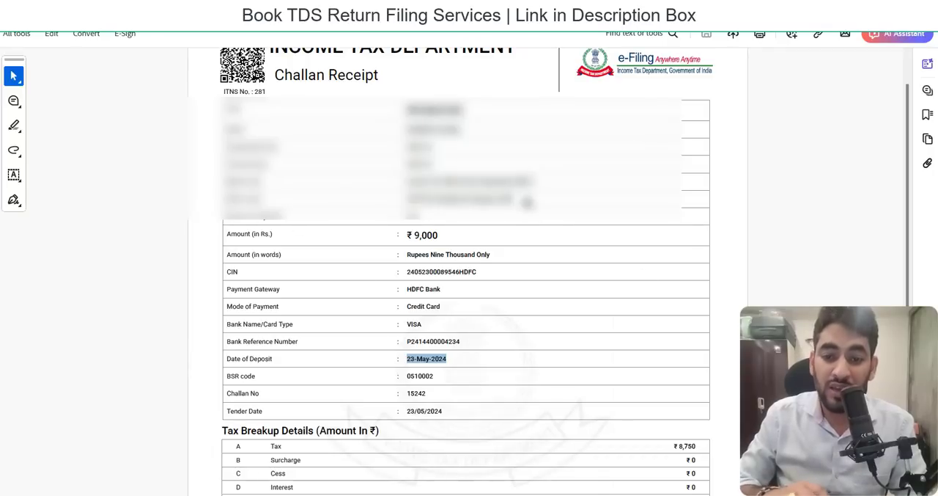
scroll(466, 293, up, 1)
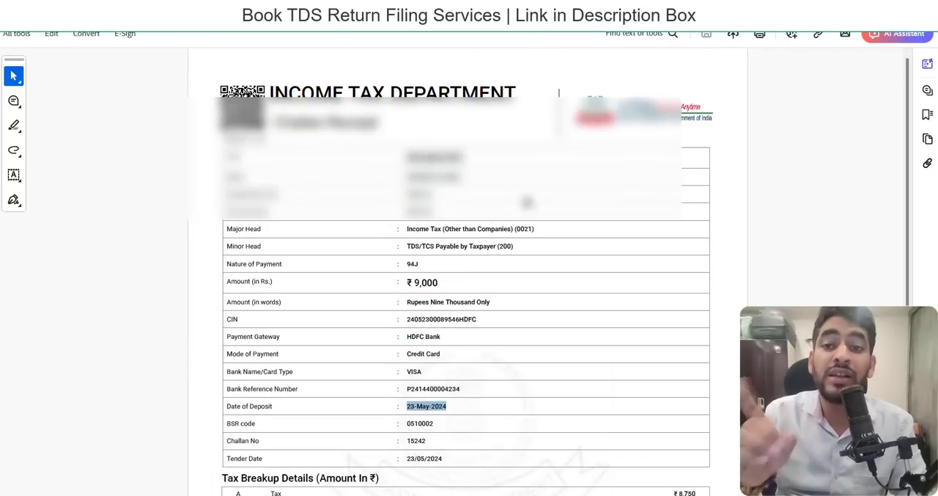
double_click(412, 265)
Switch to Chrome and open the login page of the Income Tax e-Filing portal.
mouse_move(548, 490)
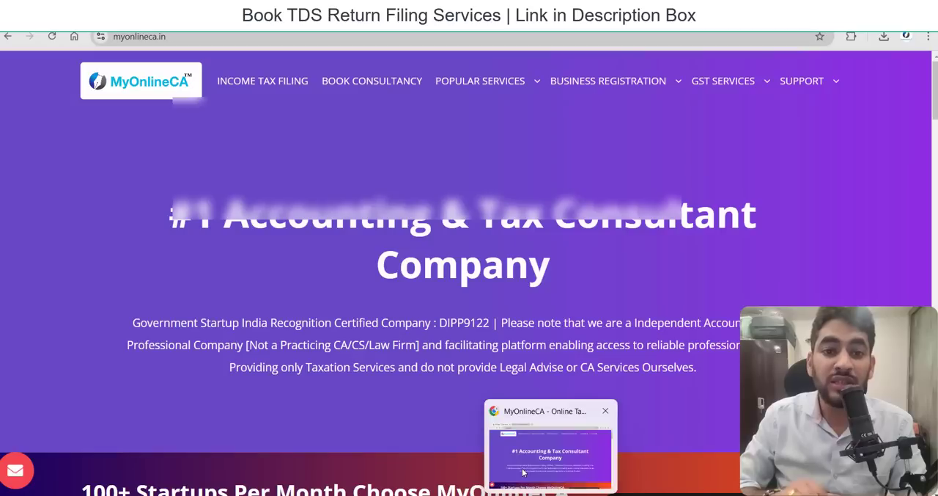
click(522, 468)
click(275, 14)
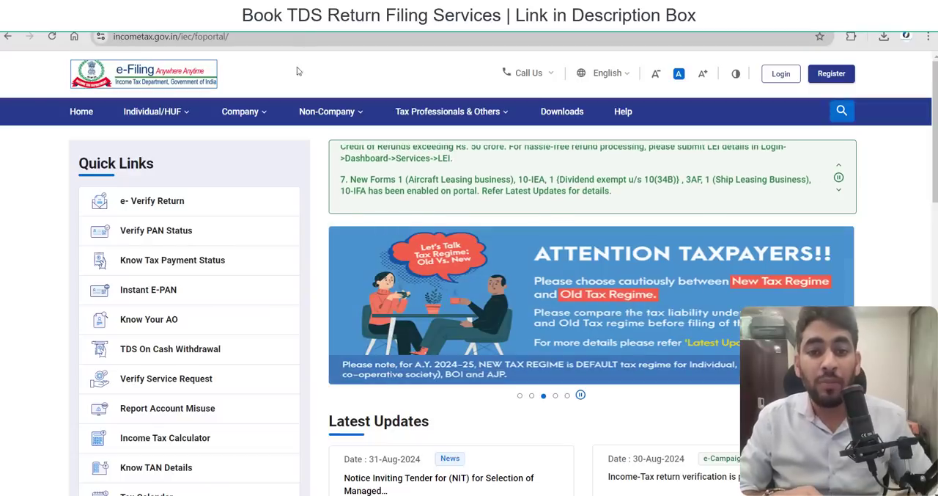
click(781, 73)
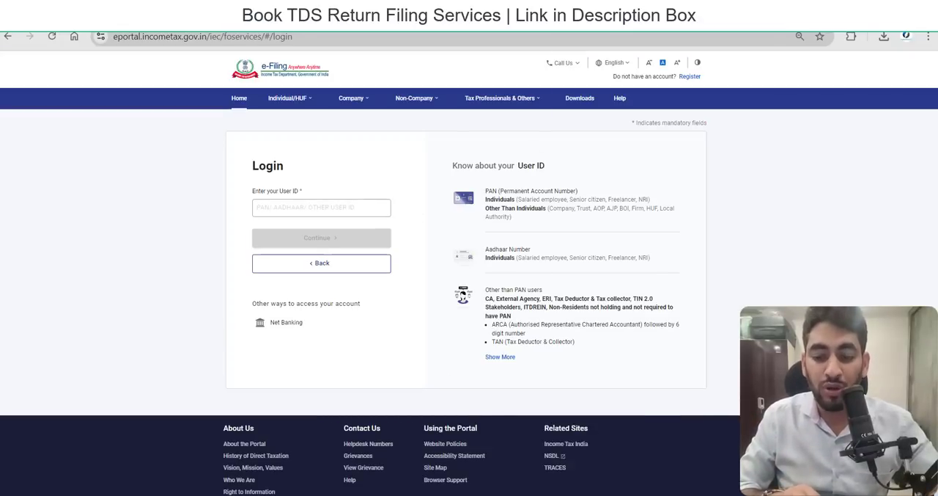
Submit the account's user ID copied from the notes file and confirm the secure access message.
click(561, 480)
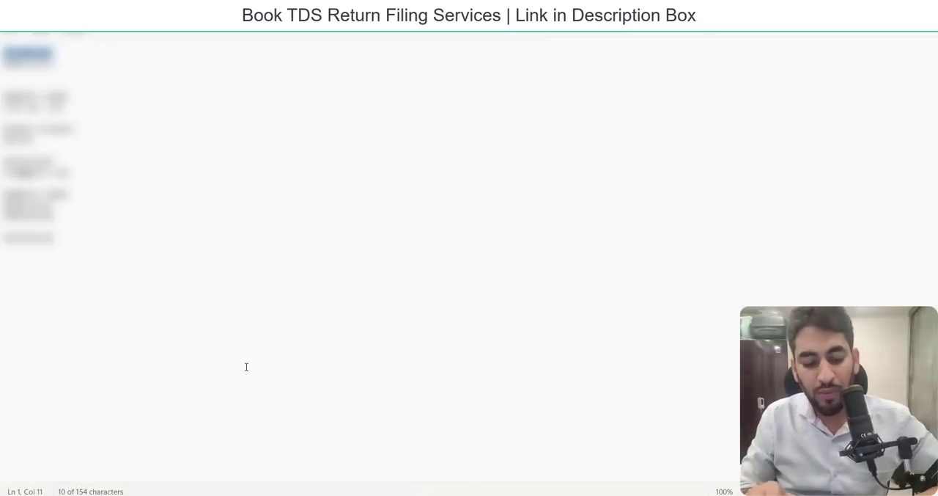
key(alt+Tab)
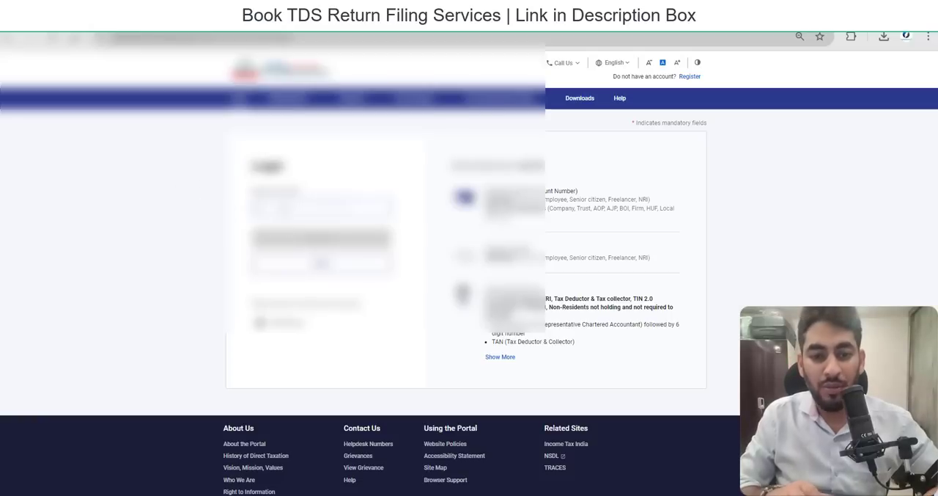
key(ctrl+v)
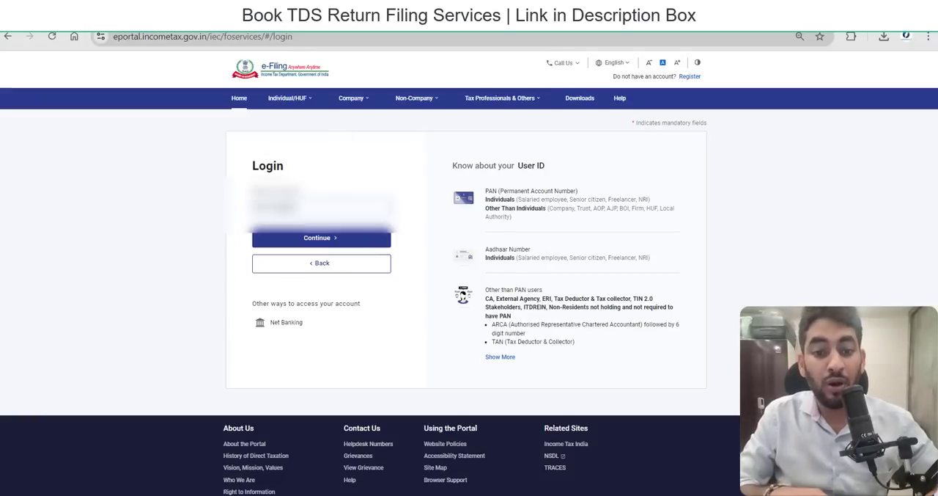
click(331, 239)
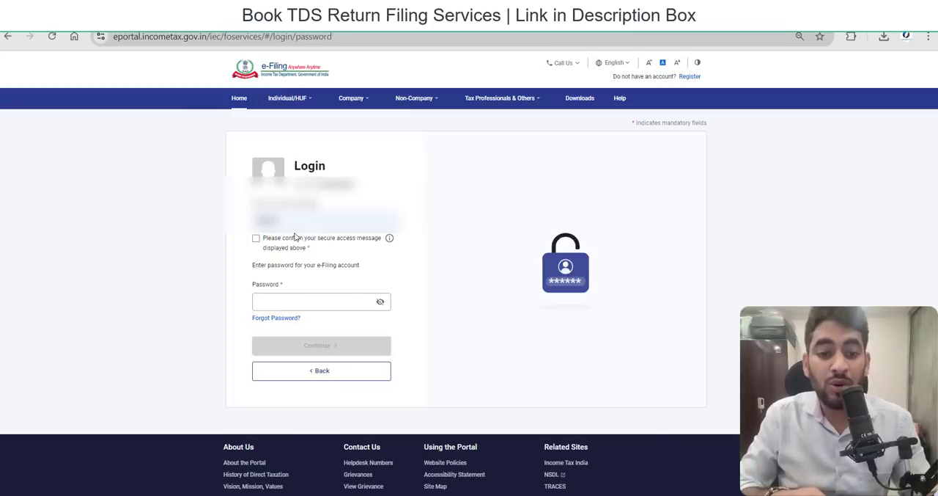
click(255, 239)
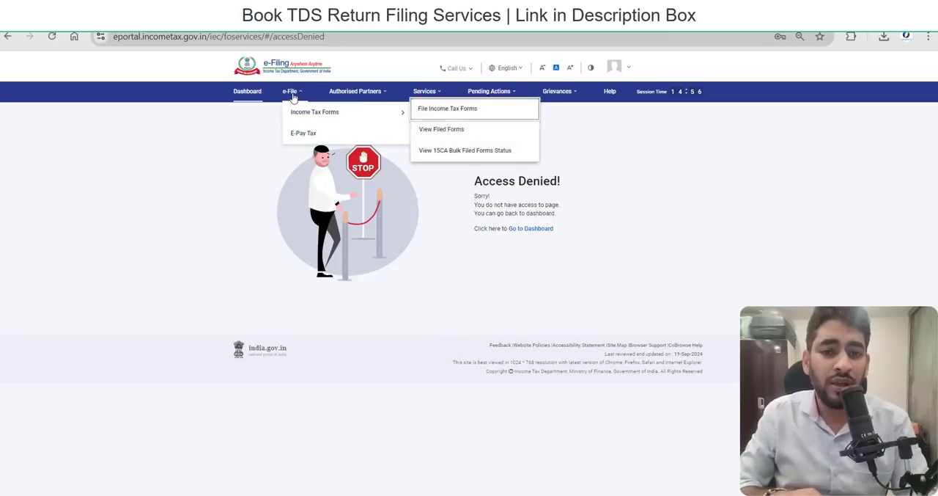
From e-Pay Tax, download the Challan Status Inquiry (CSI) file for payments from 01-May-2024 to 31-Jul-2024.
click(297, 134)
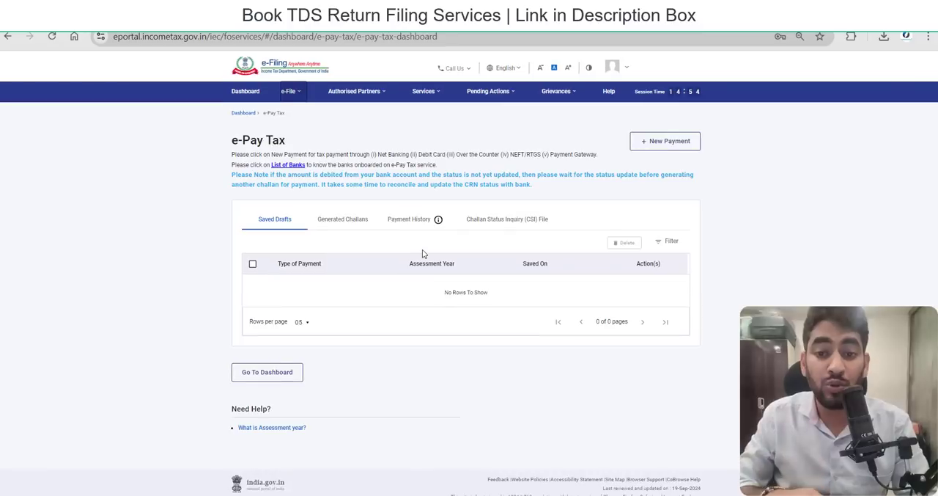
click(507, 218)
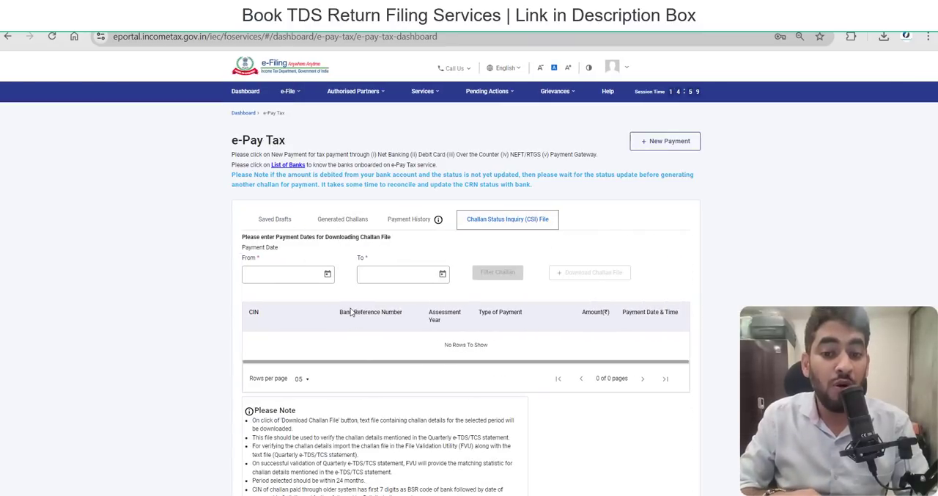
click(328, 274)
click(337, 302)
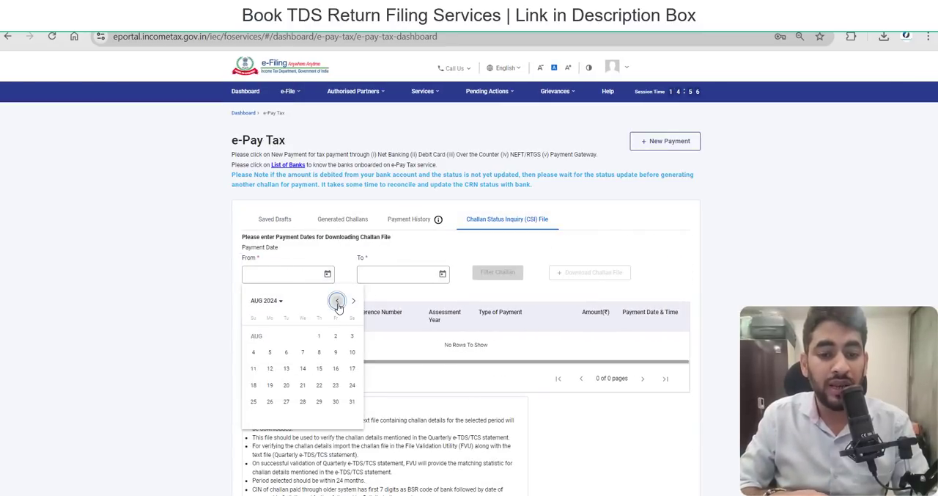
click(338, 302)
click(337, 302)
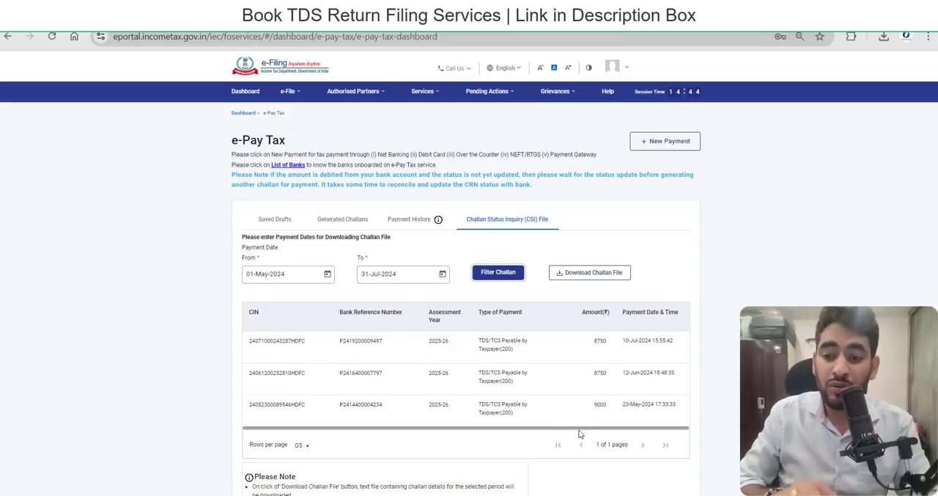
click(595, 273)
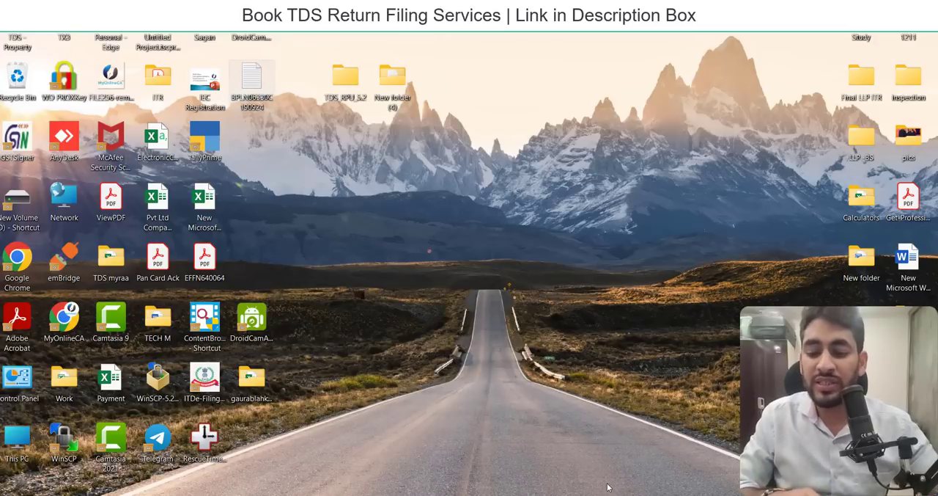
After checking the PowerPoint procedure slide, search Google in Chrome for "tds utility" and open Protean's e-TDS/TCS Return Preparation Utility (RPU) page.
mouse_move(604, 492)
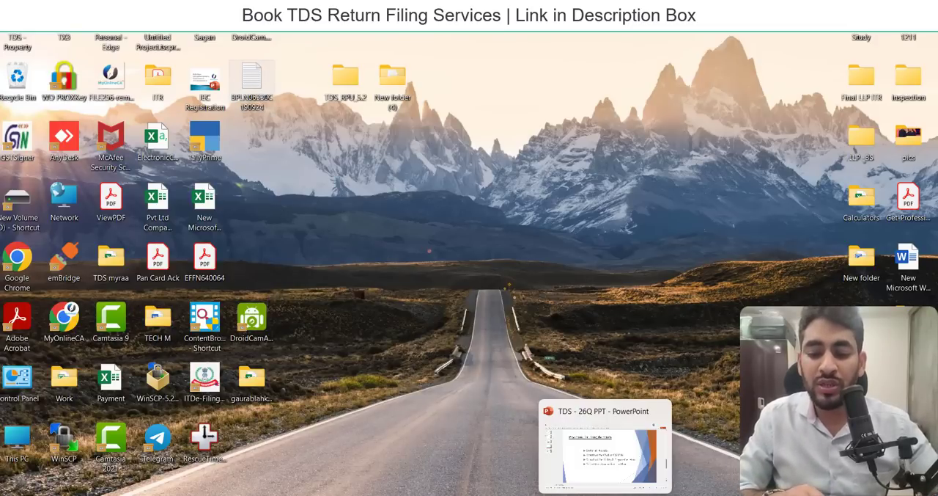
click(585, 469)
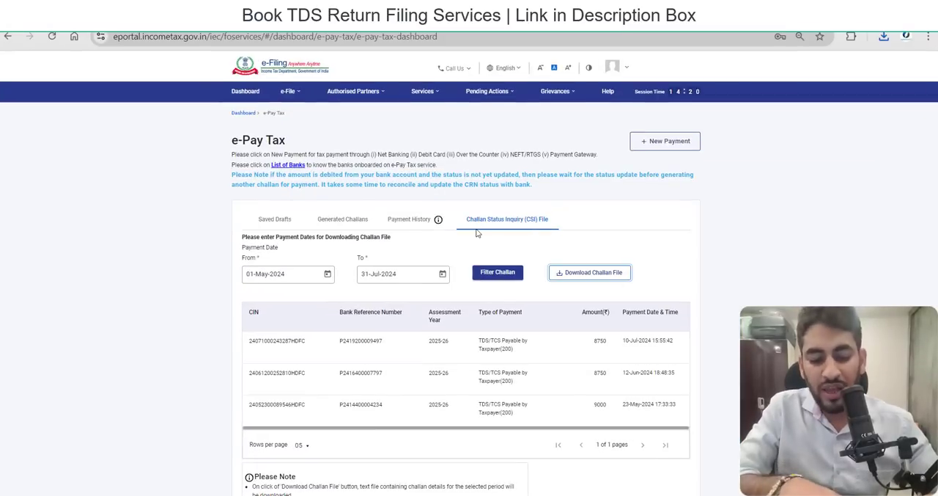
key(ctrl+t)
text(tds u)
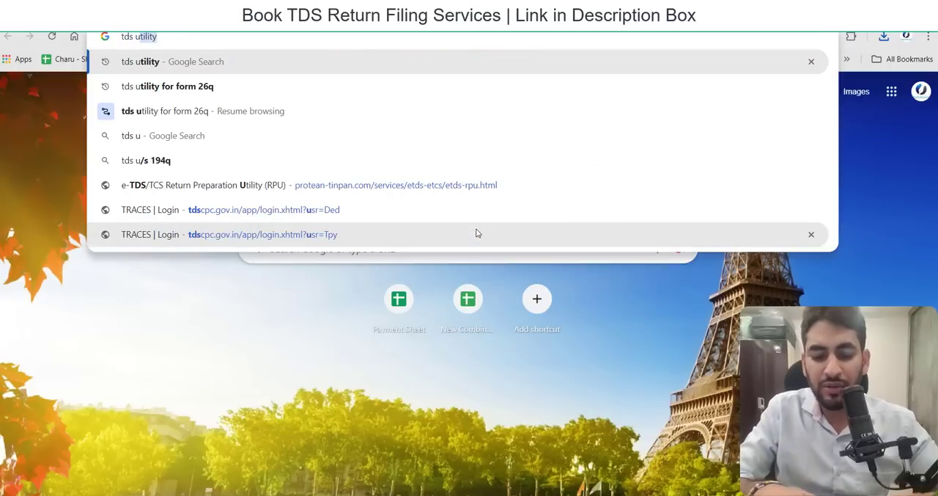
key(Return)
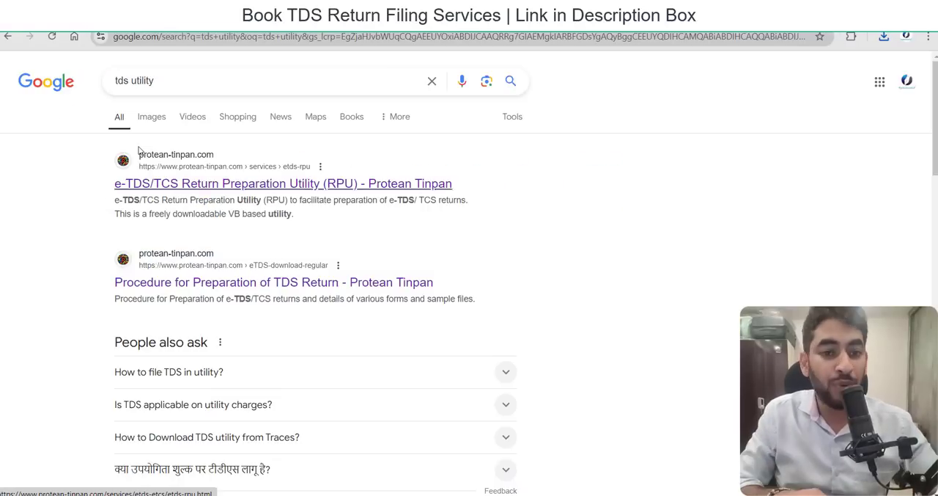
click(218, 183)
scroll(298, 268, down, 5)
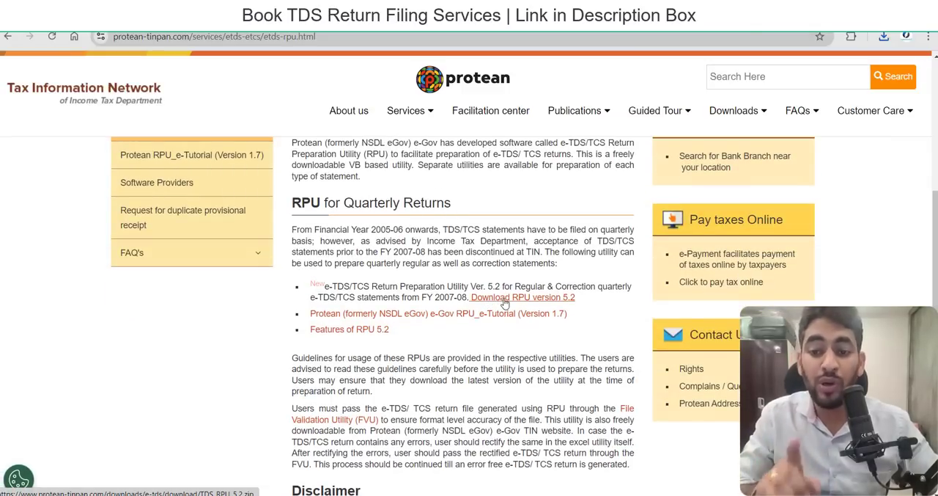
Download RPU version 5.2 and save the TDS_RPU_5.2 ZIP archive to the Desktop.
click(504, 298)
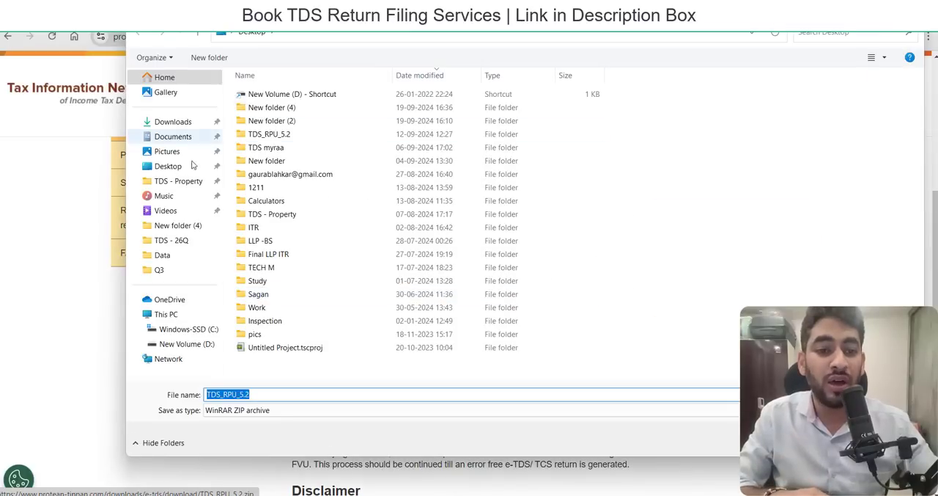
click(183, 167)
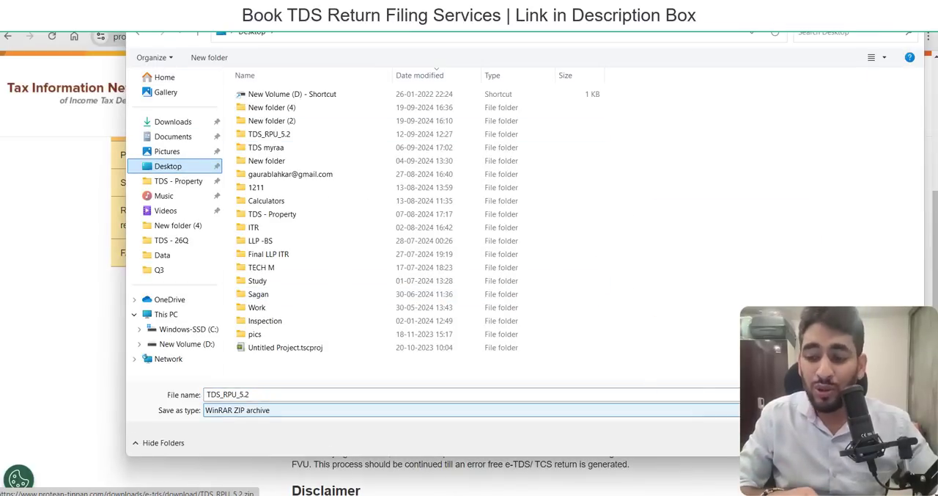
key(Return)
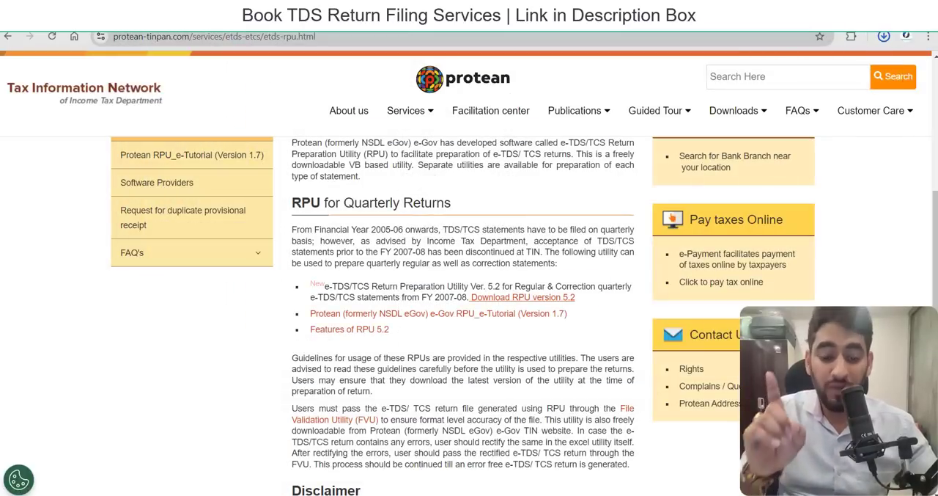
Open the extracted TDS_RPU_5.2 folder on the desktop and launch the TDS/TCS Return Preparation Utility from its inner folder.
key(super+d)
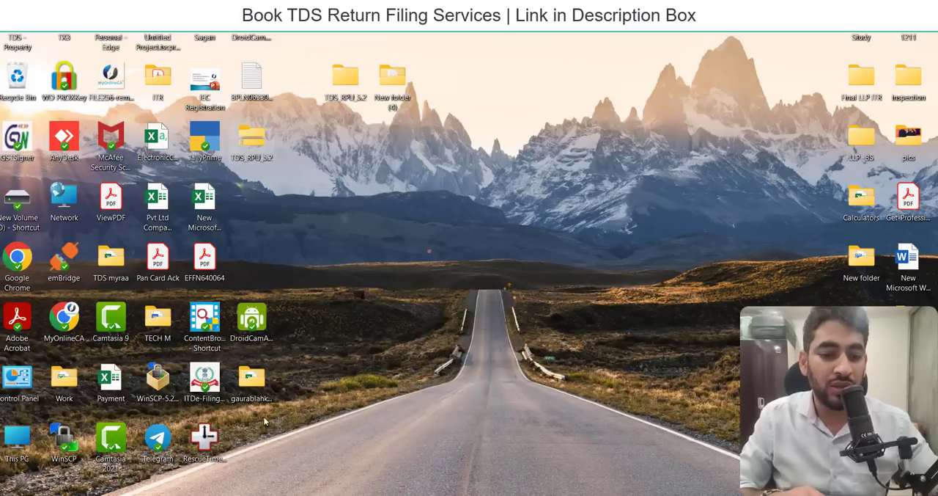
double_click(347, 78)
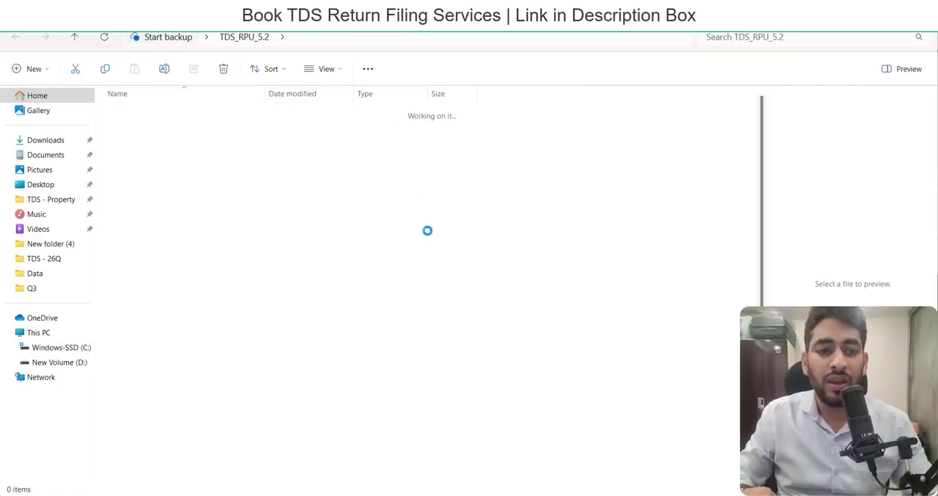
key(Return)
key(Down)
key(Down)
key(Down)
key(Down)
key(Down)
key(Down)
key(Down)
key(Down)
key(Down)
key(Down)
key(Down)
key(Down)
key(Down)
key(Down)
key(Down)
key(Down)
key(Down)
key(Down)
key(Down)
key(Down)
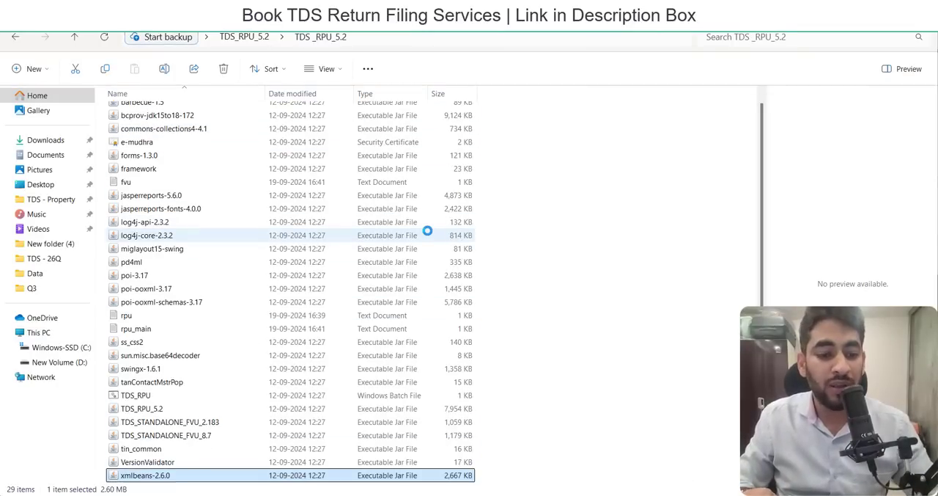
key(Up)
key(Up)
key(Up)
key(Up)
key(Up)
key(Up)
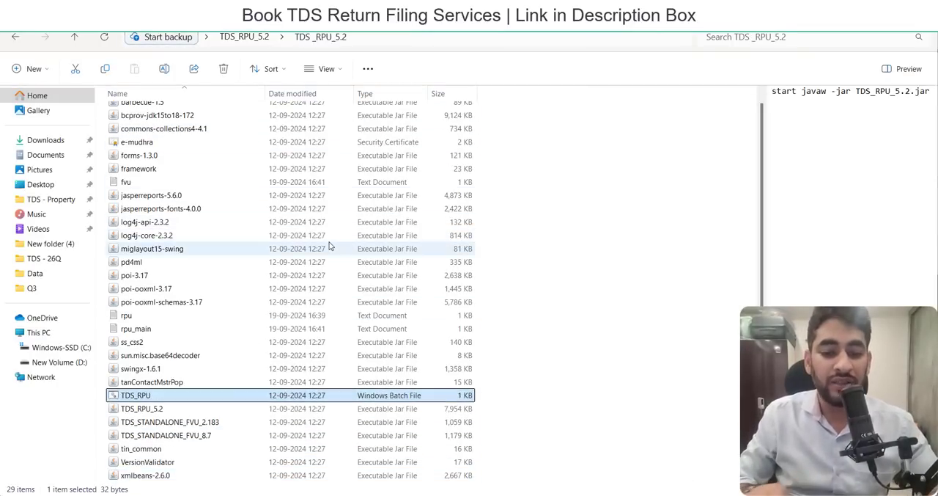
key(Down)
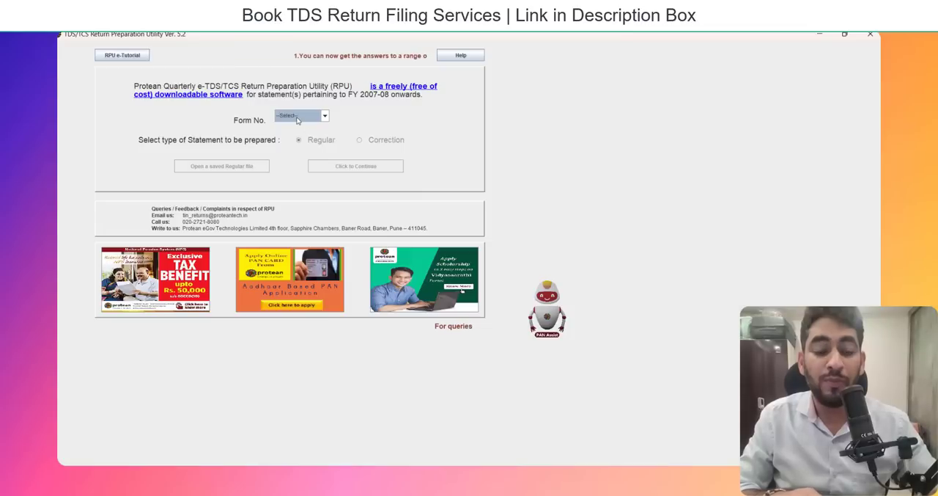
Go through the available form numbers, choose 26Q for a Regular statement and continue to the return form.
click(297, 118)
key(Down)
key(Down)
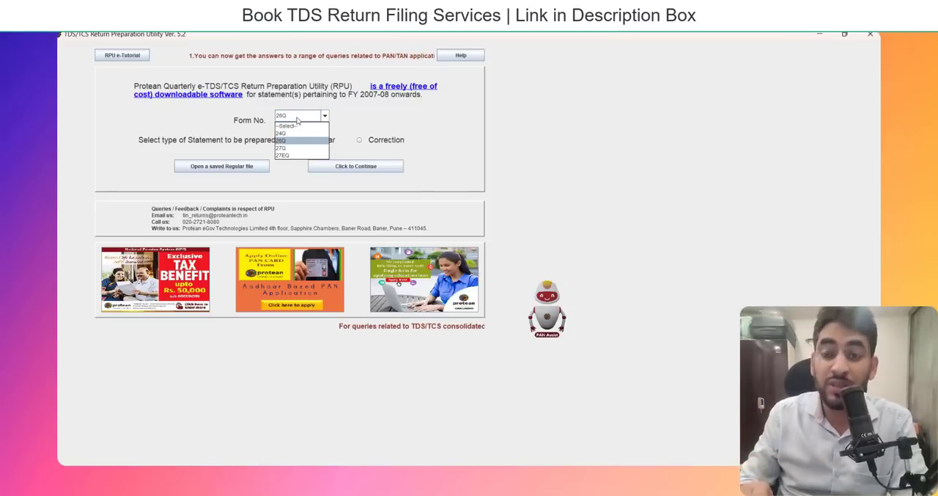
key(Up)
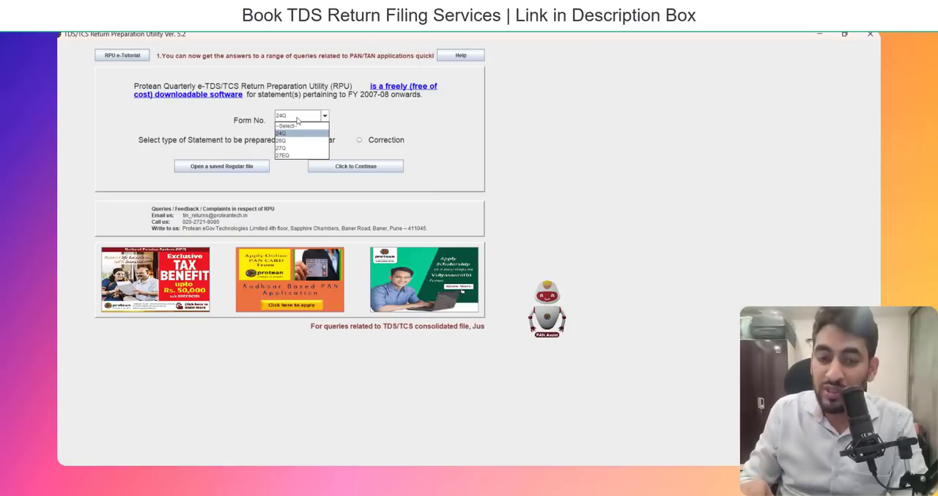
key(Down)
key(Down)
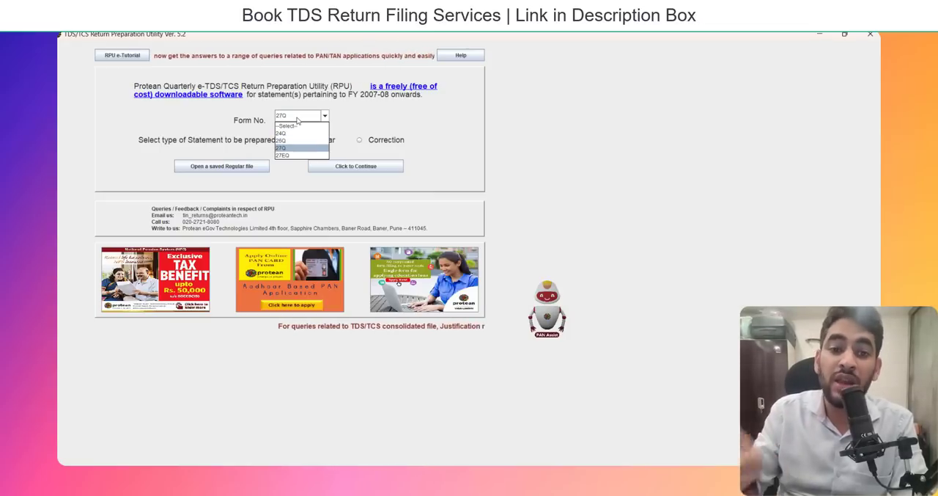
key(Down)
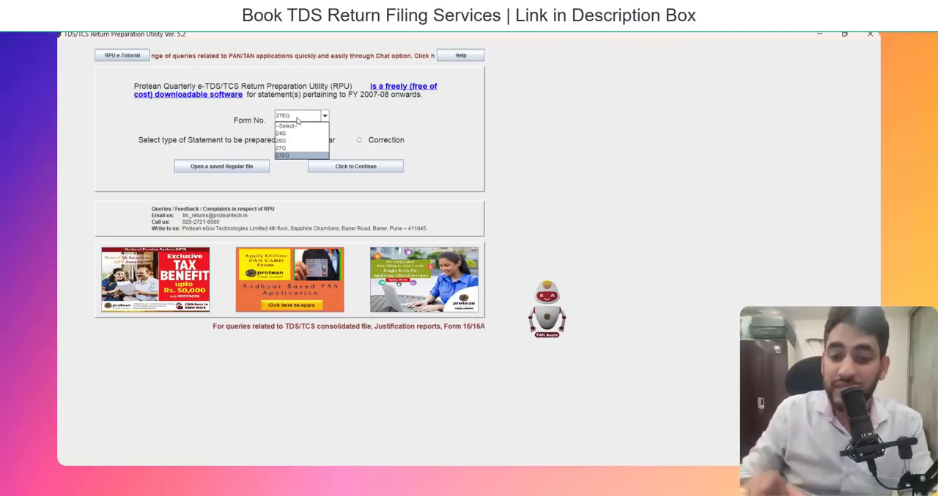
click(297, 141)
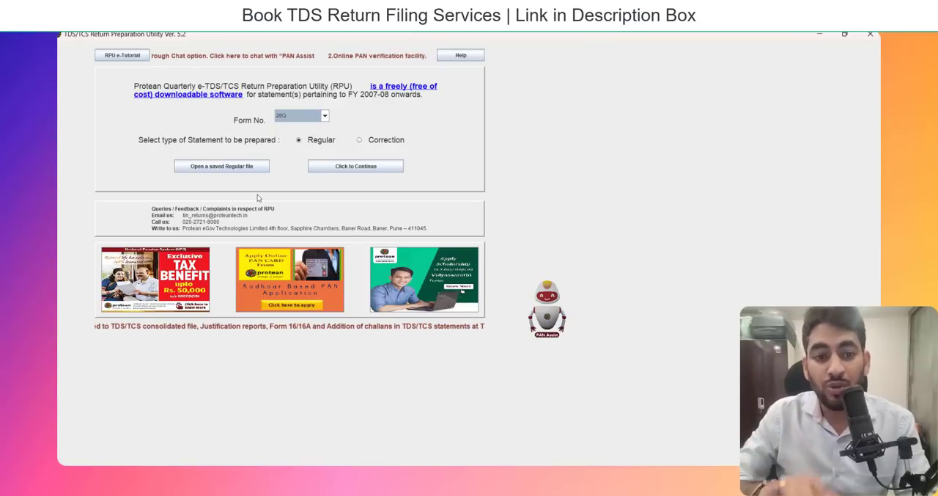
click(353, 168)
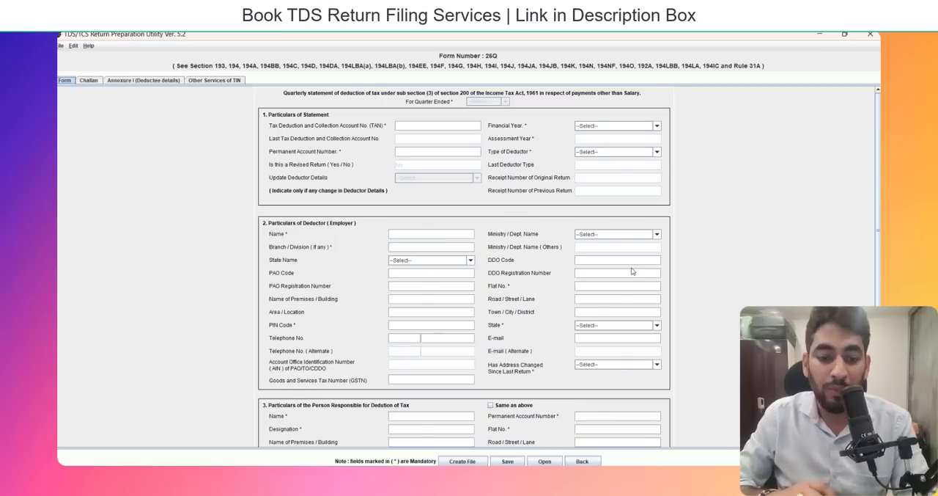
Look over the sections of the Form 26Q main sheet and try to open the Challan sheet.
scroll(632, 271, down, 3)
scroll(631, 271, up, 2)
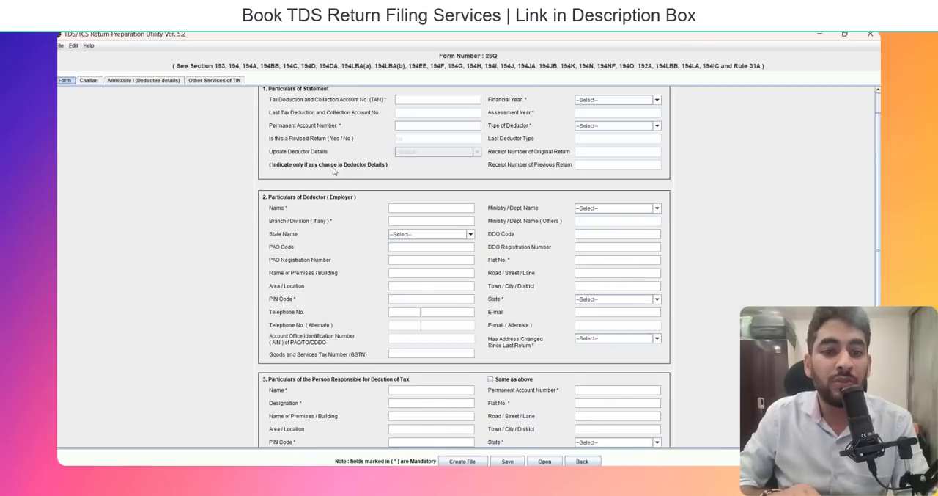
scroll(340, 183, up, 1)
click(88, 81)
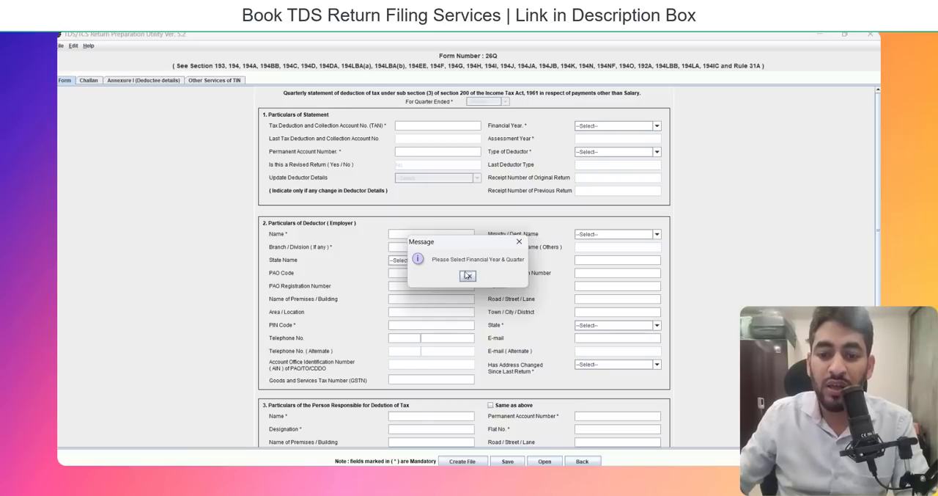
click(469, 276)
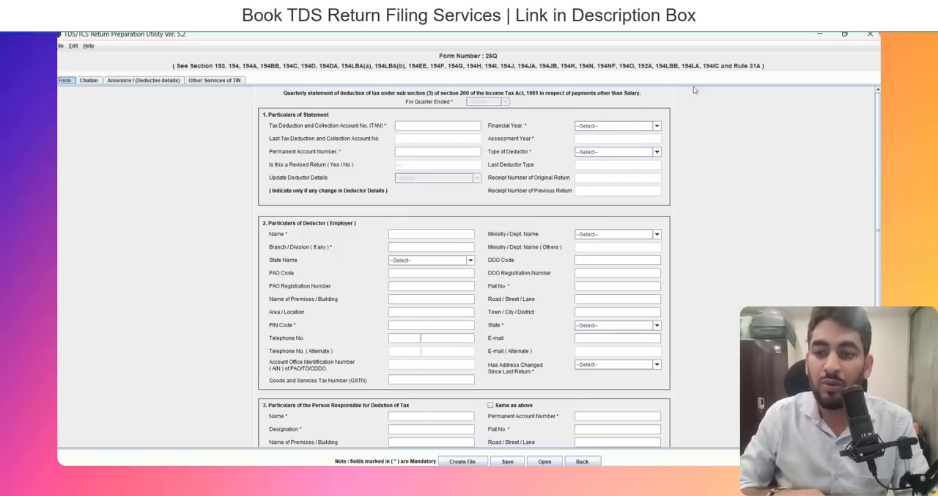
Set the statement's financial year to 2024-2025 and the quarter ended to Q1.
click(624, 126)
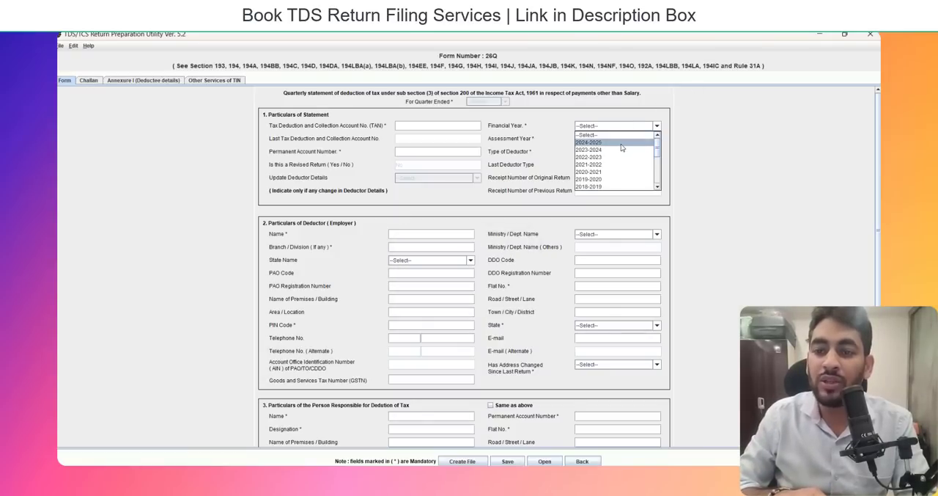
click(621, 143)
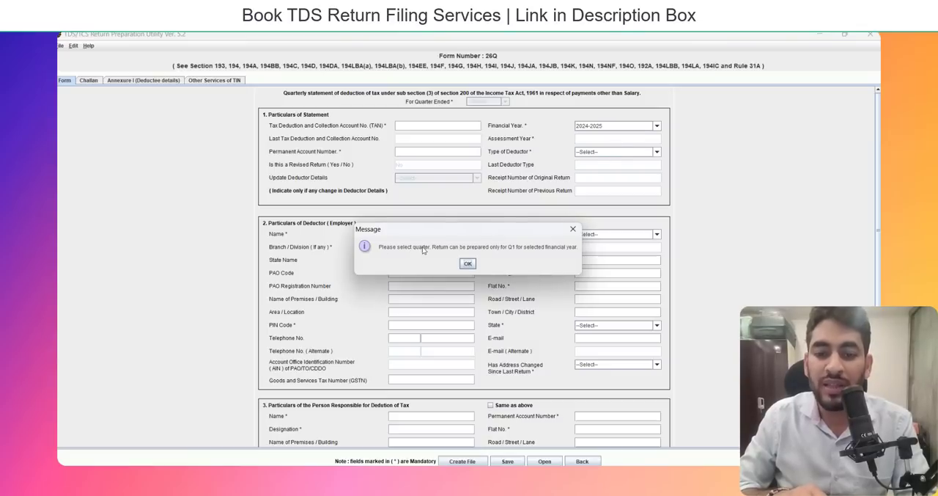
click(473, 265)
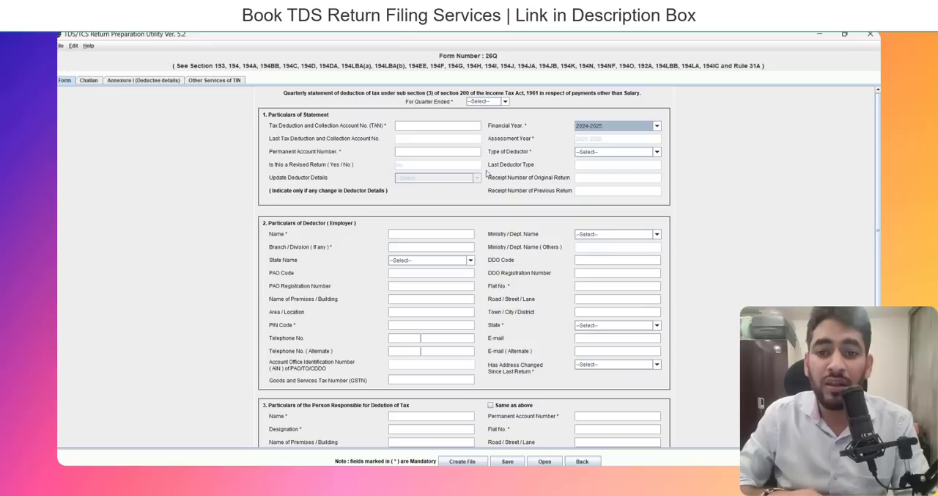
click(482, 104)
click(483, 116)
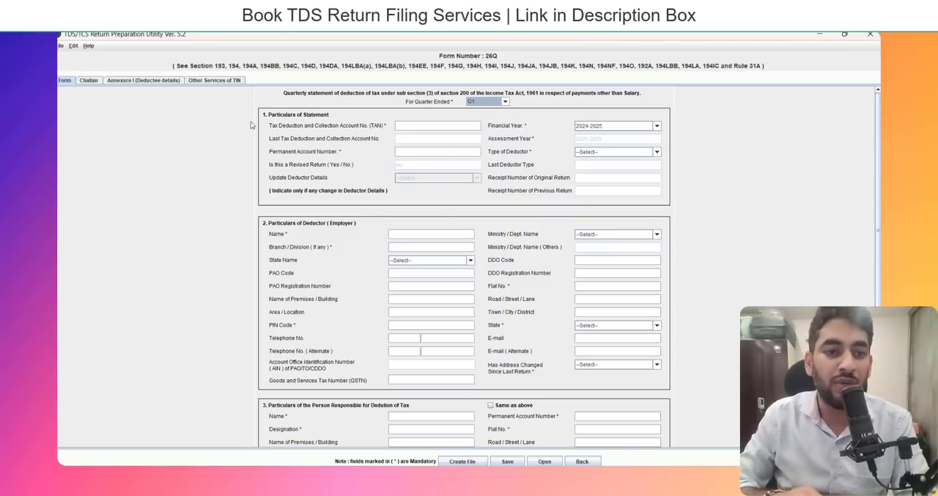
Add 3 rows to the Challan sheet.
click(89, 80)
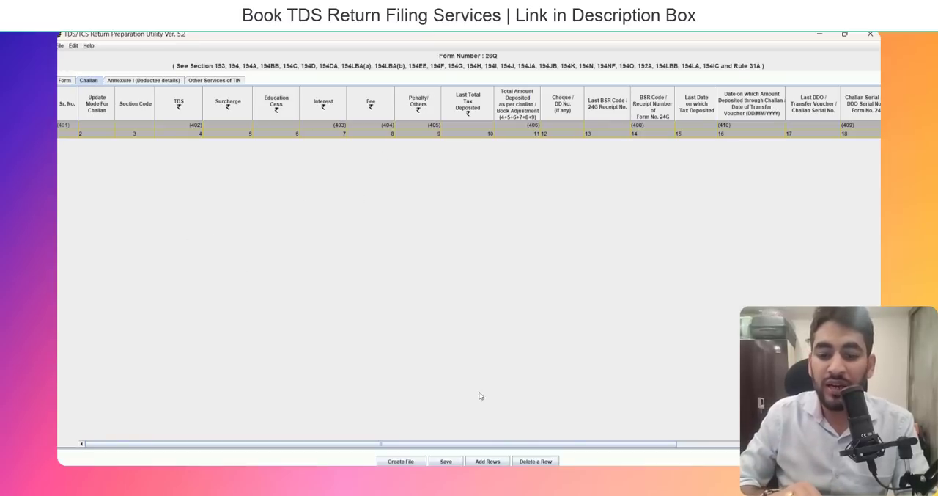
click(490, 461)
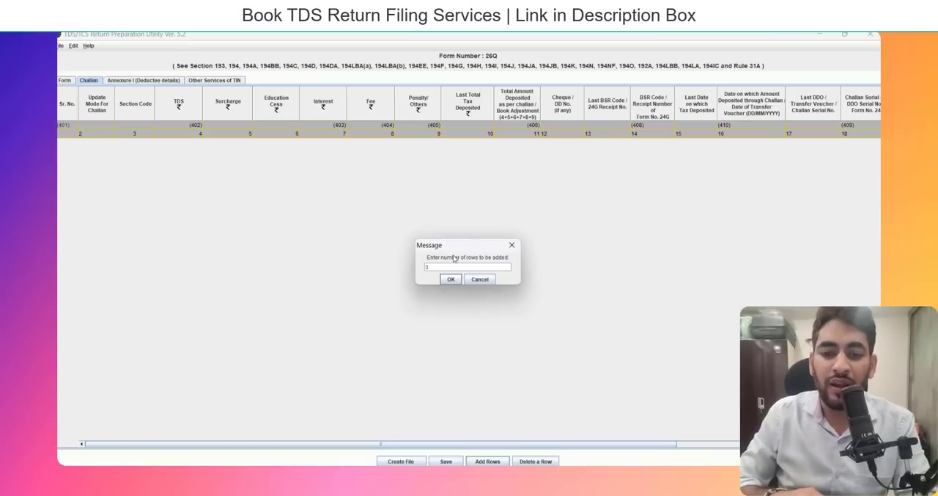
click(449, 281)
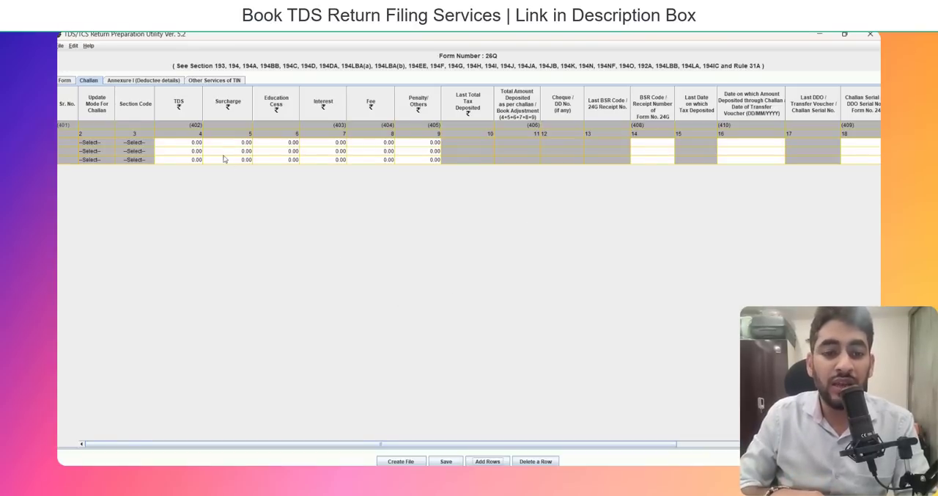
Insert one deductee record for each of challans 1, 2 and 3 in Annexure I (Deductee details).
click(152, 80)
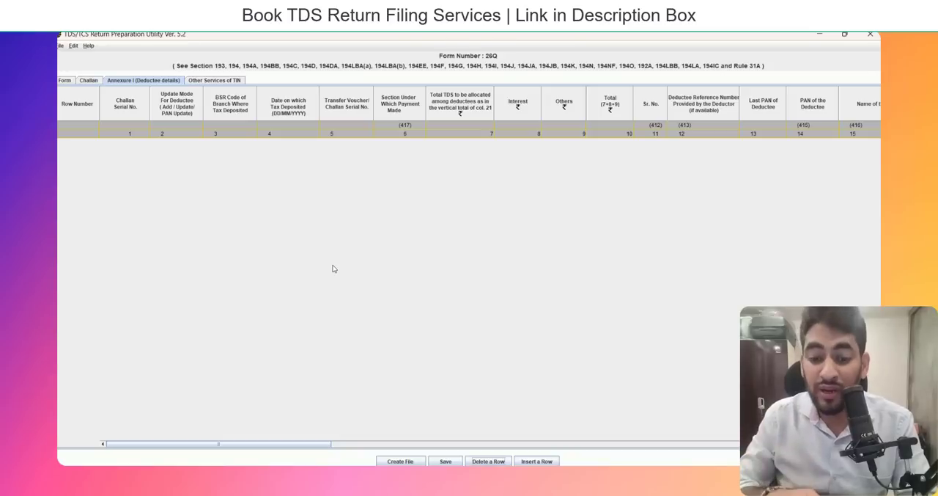
click(538, 462)
click(495, 239)
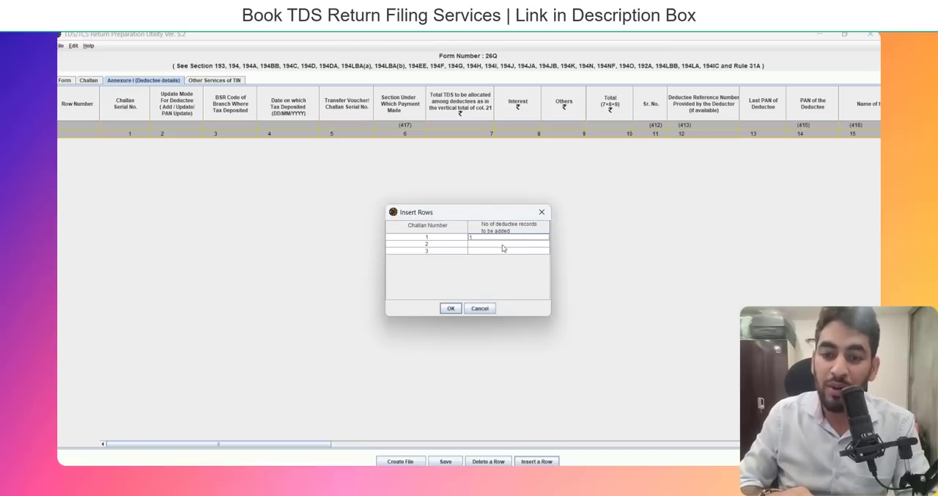
click(504, 247)
text(1)
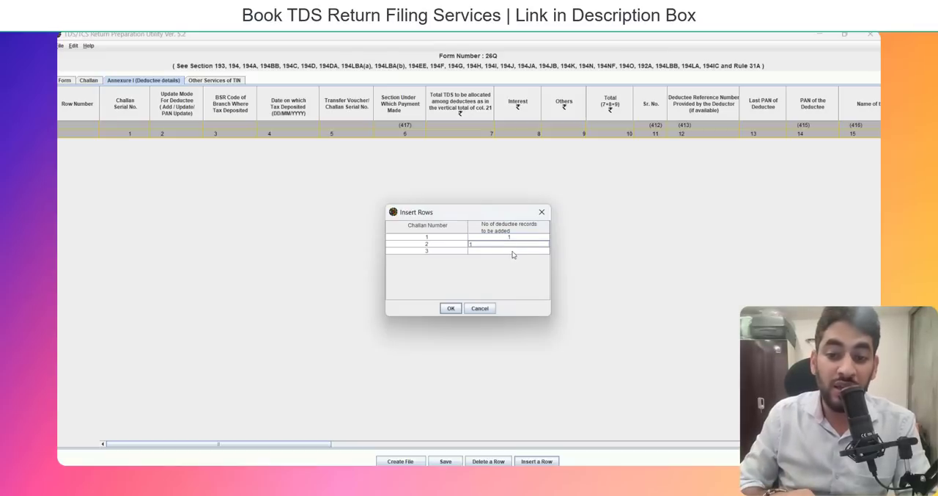
click(514, 251)
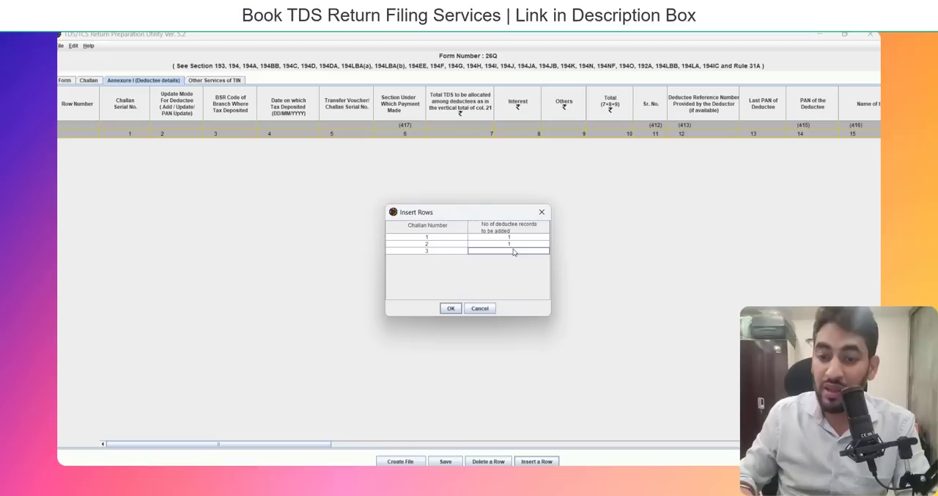
text(1)
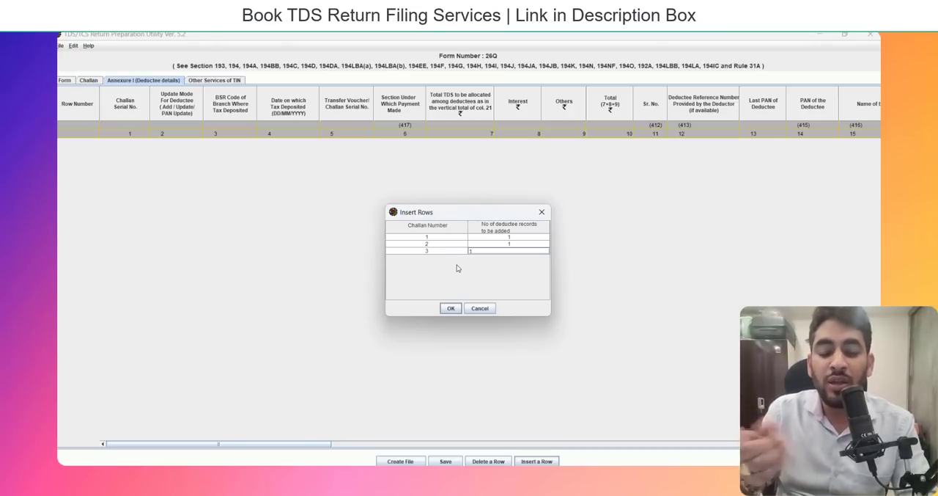
click(450, 308)
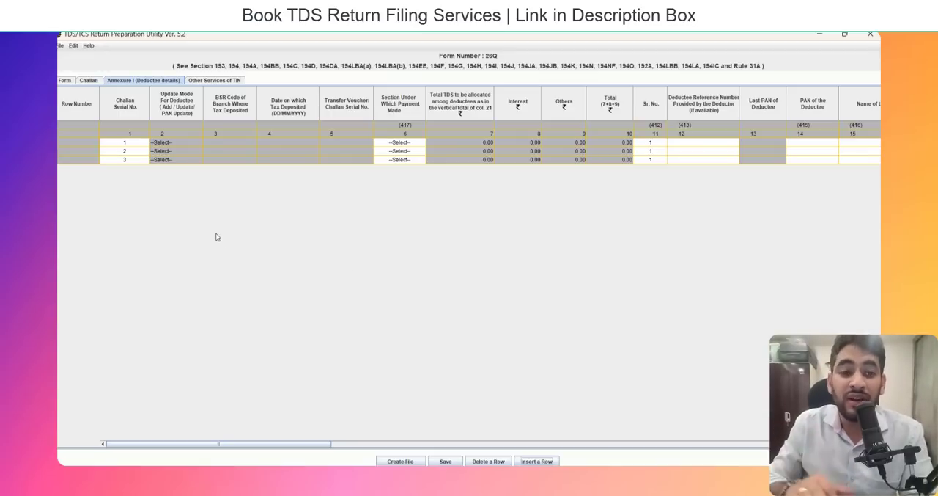
Review the Challan, Form and Annexure I sheets once more and close the utility without saving the changes.
click(88, 81)
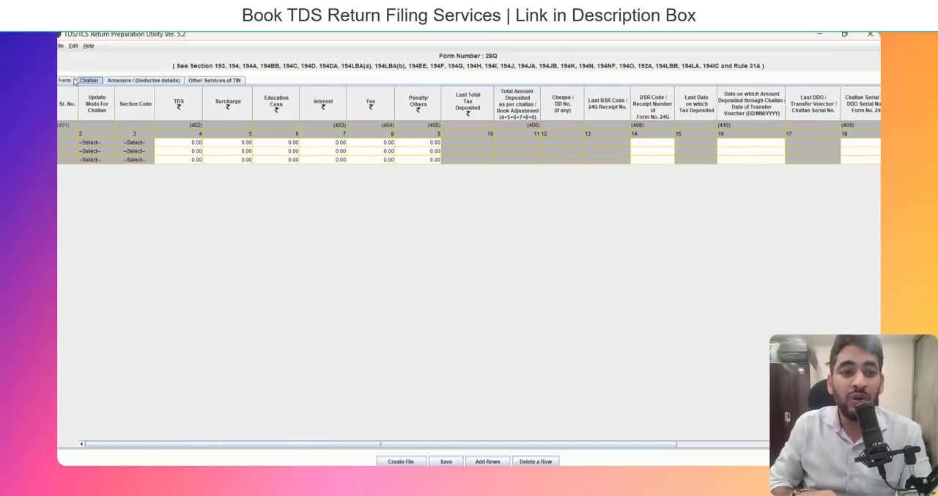
click(64, 80)
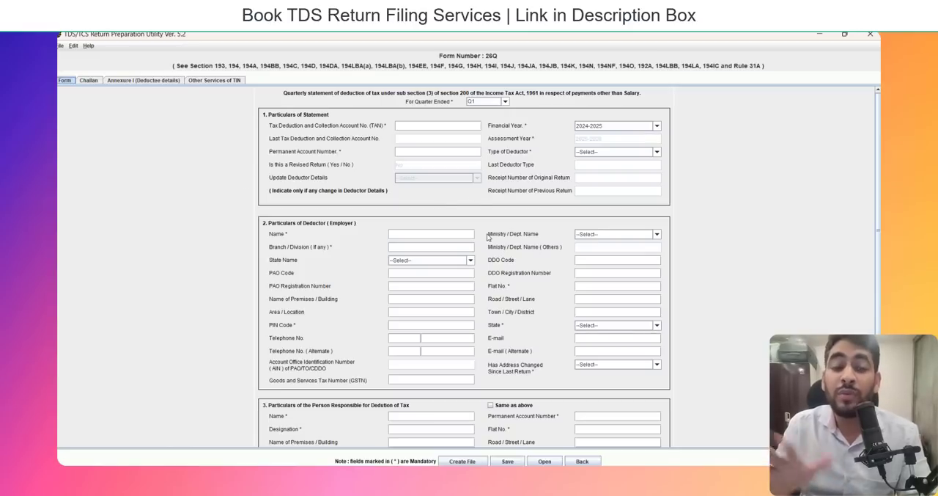
click(86, 81)
click(133, 80)
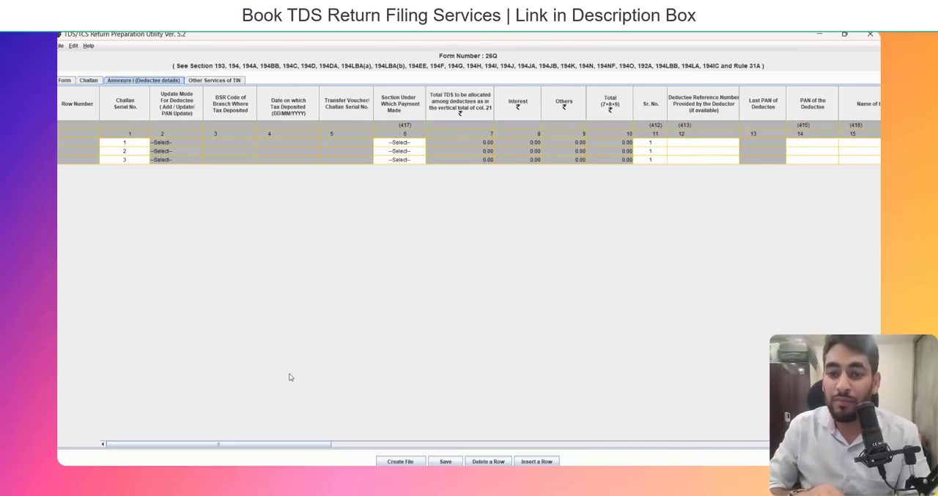
click(870, 35)
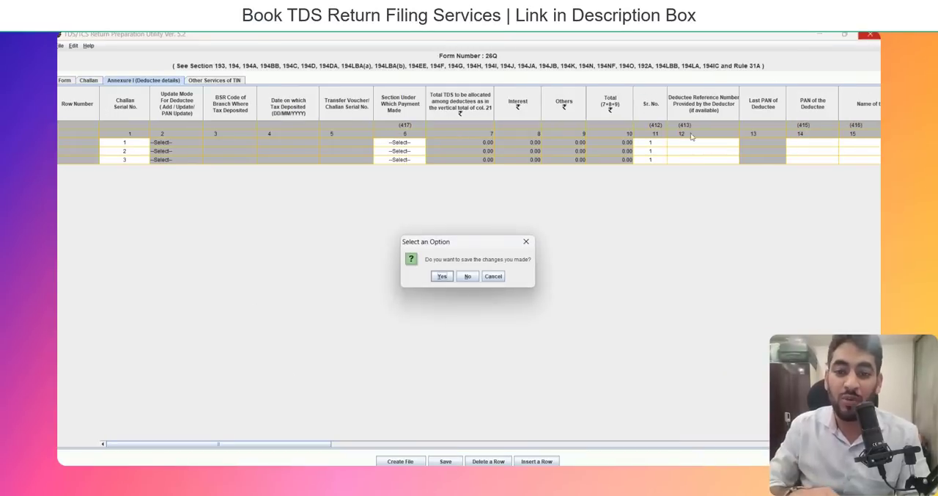
click(467, 276)
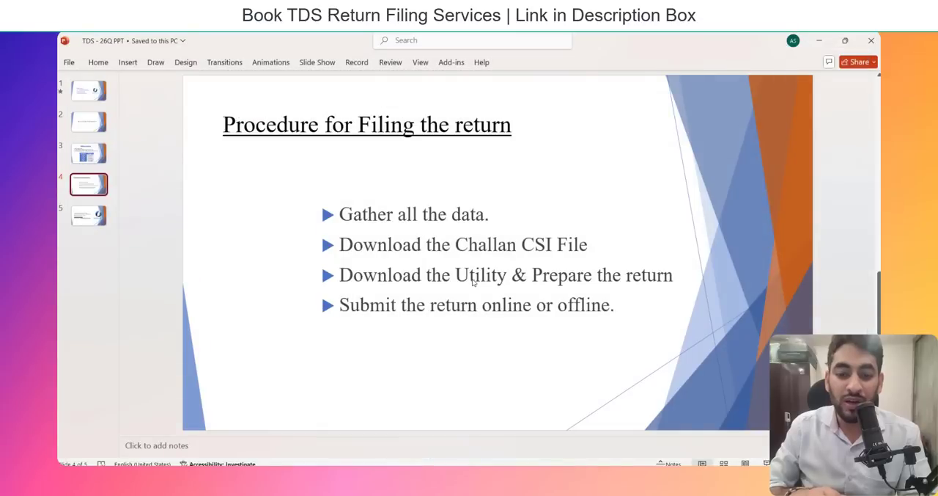
Launch the TDS_RPU_5.2 utility from the TDS_RPU_5.2 folder on the desktop and dismiss the Java prerequisites message.
key(super+d)
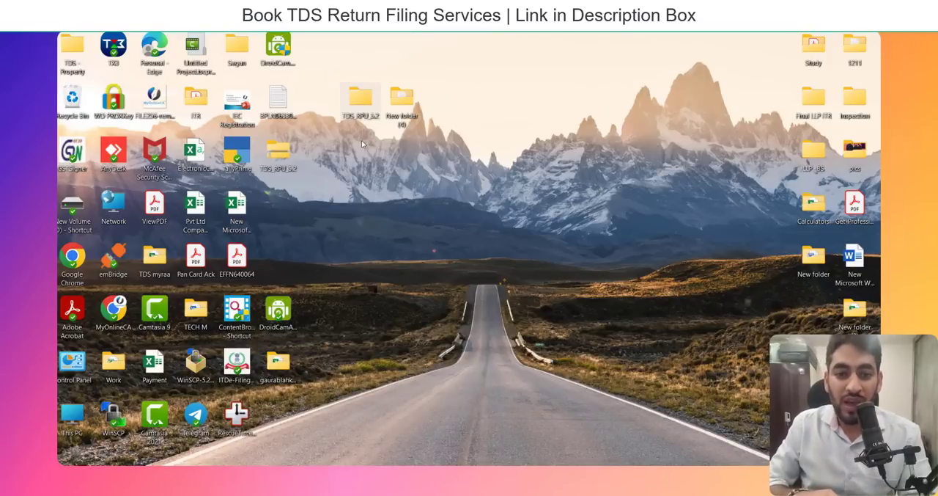
double_click(360, 117)
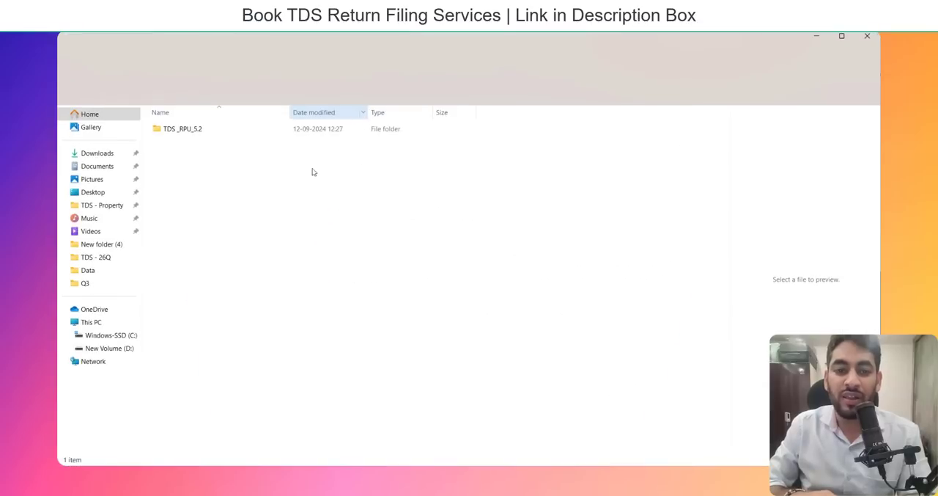
click(272, 128)
double_click(272, 129)
key(Down)
key(Down)
key(Down)
key(Down)
key(Down)
key(Down)
key(Down)
key(Down)
key(Down)
key(Down)
key(Down)
key(Down)
key(Down)
key(Down)
key(Down)
key(Down)
key(Down)
key(Down)
key(Down)
key(Down)
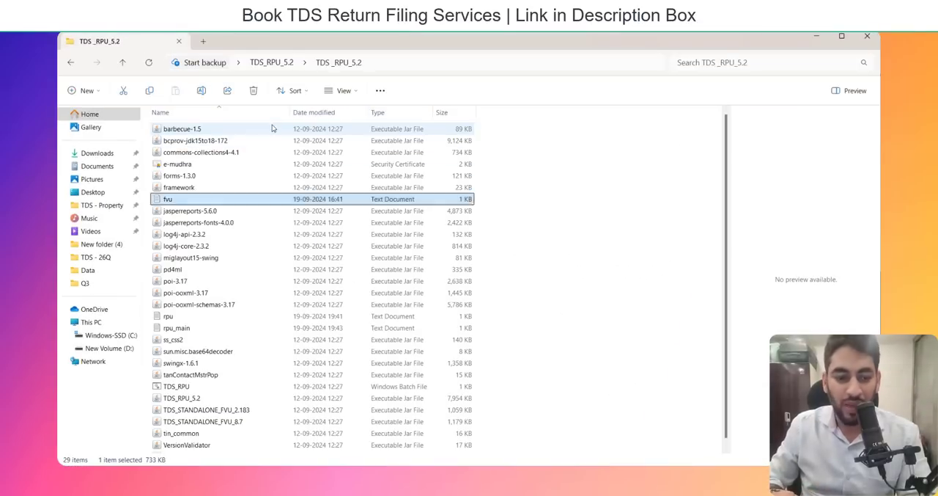
key(Up)
key(Up)
key(Up)
key(Up)
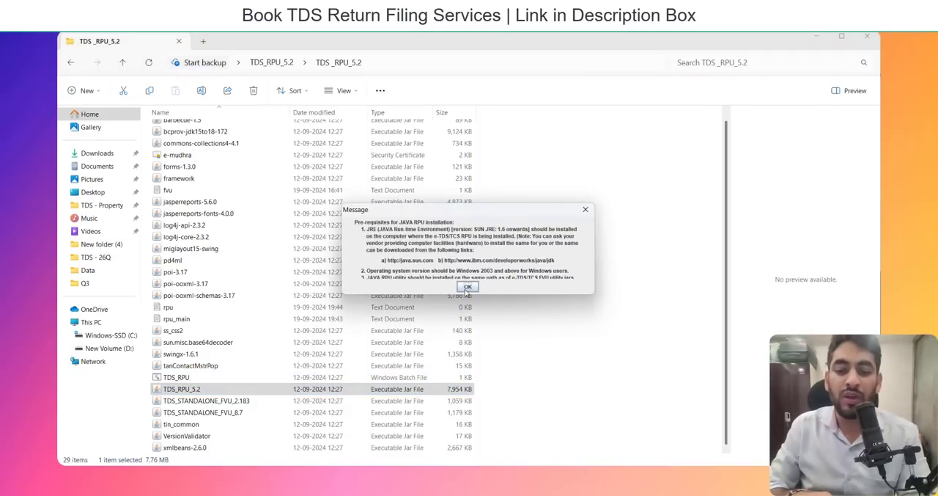
click(467, 287)
Select Form 26Q with a Regular statement and choose to open a saved regular file.
click(301, 118)
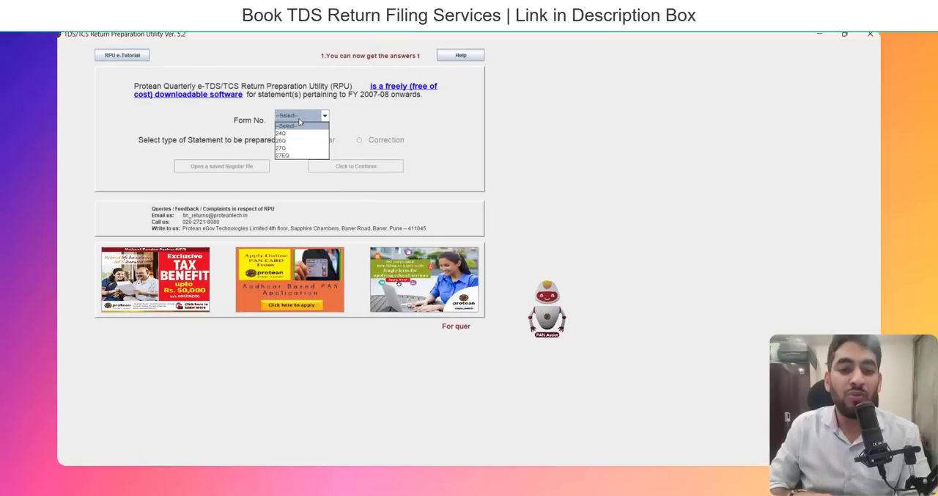
click(307, 141)
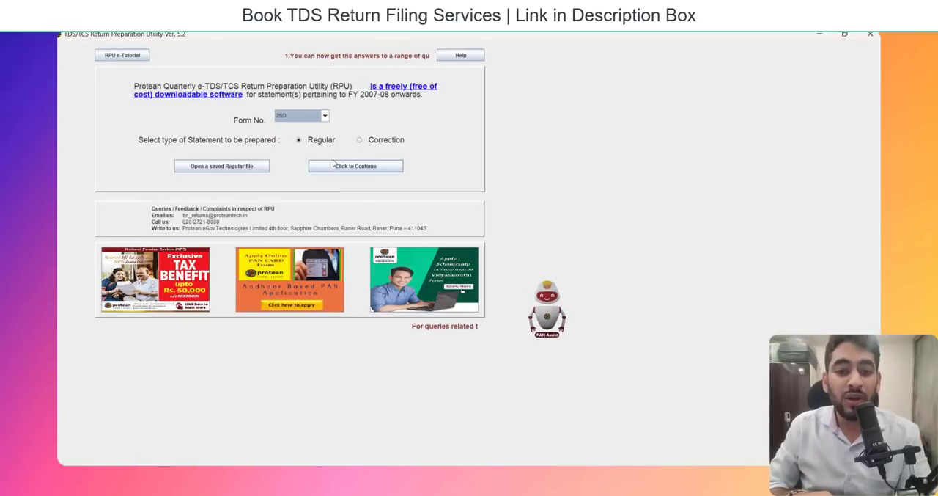
click(228, 167)
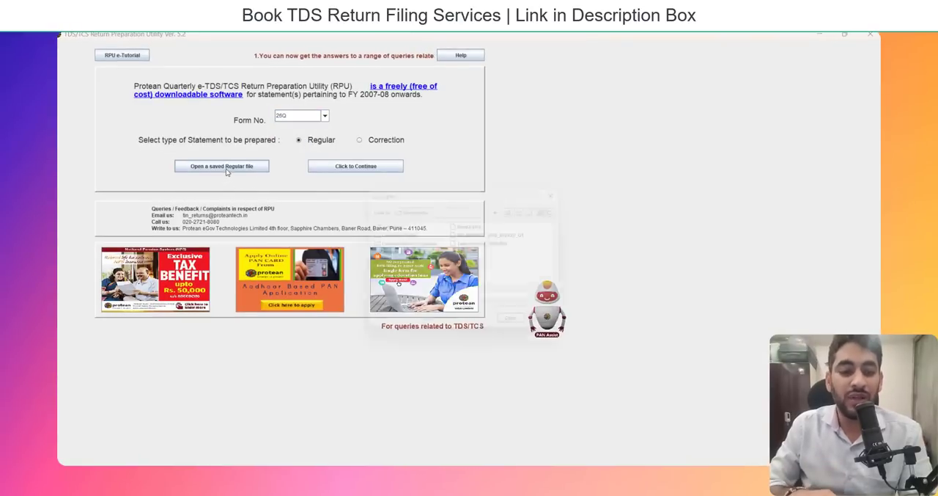
Open the saved 26Q_202425_Q1 return file from New folder (4) on the Desktop.
click(422, 209)
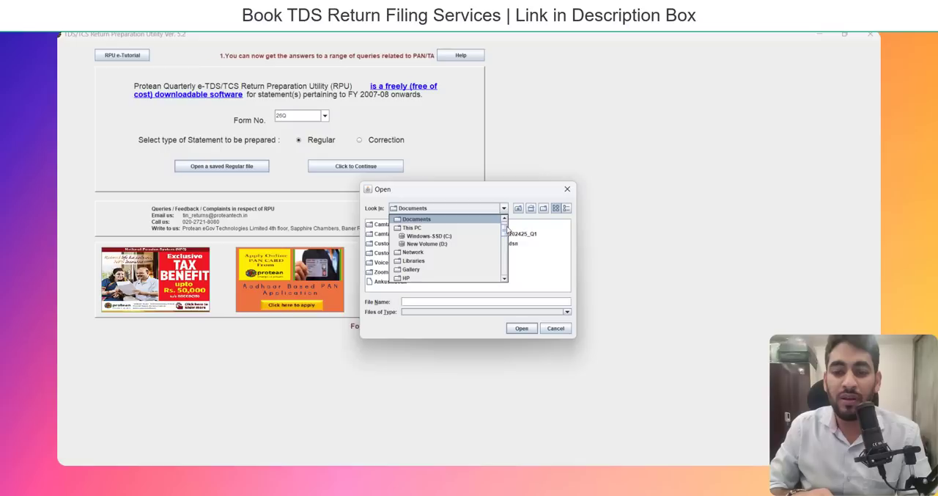
scroll(505, 224, up, 2)
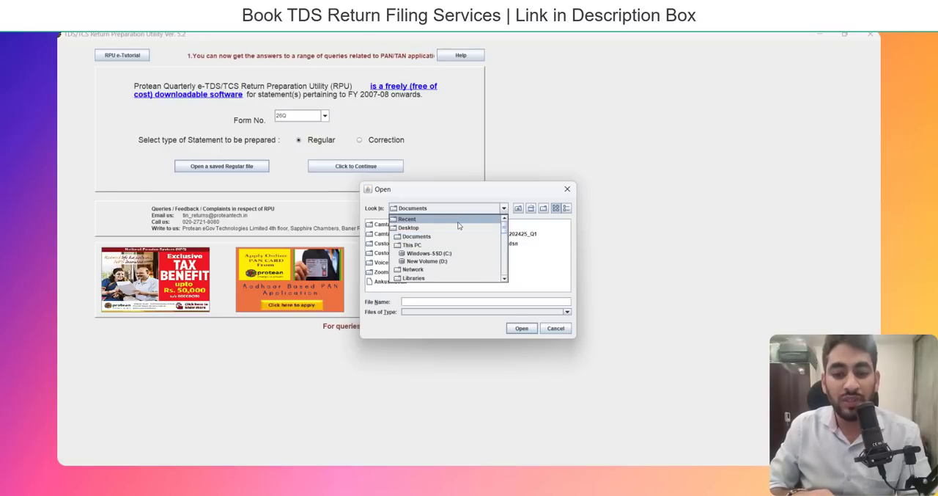
click(458, 226)
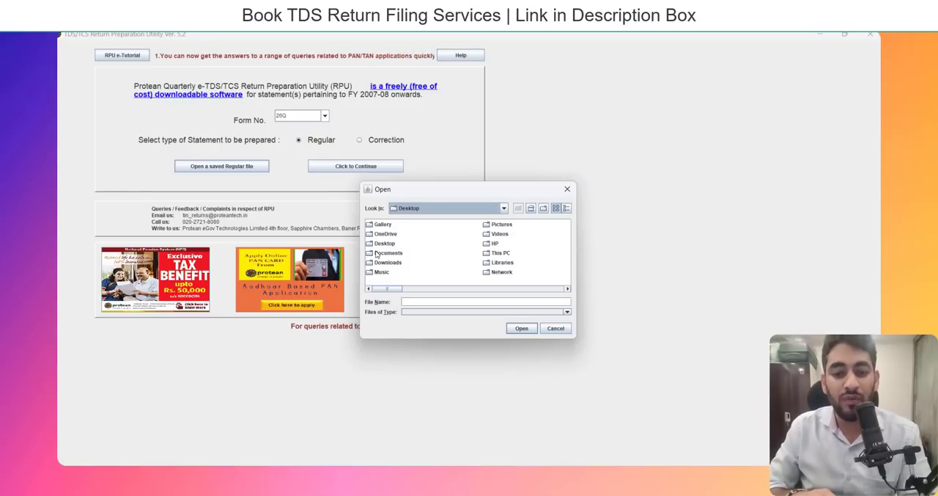
click(377, 253)
key(n)
key(n)
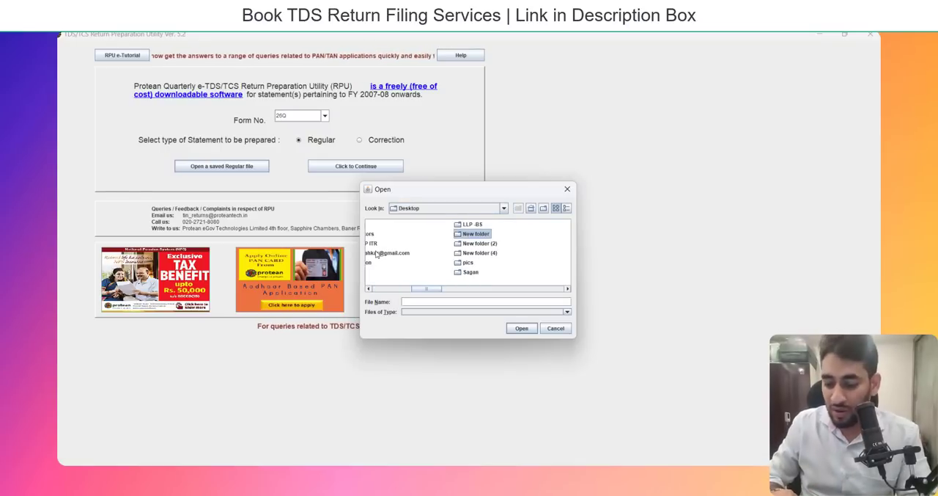
key(n)
key(n)
click(521, 328)
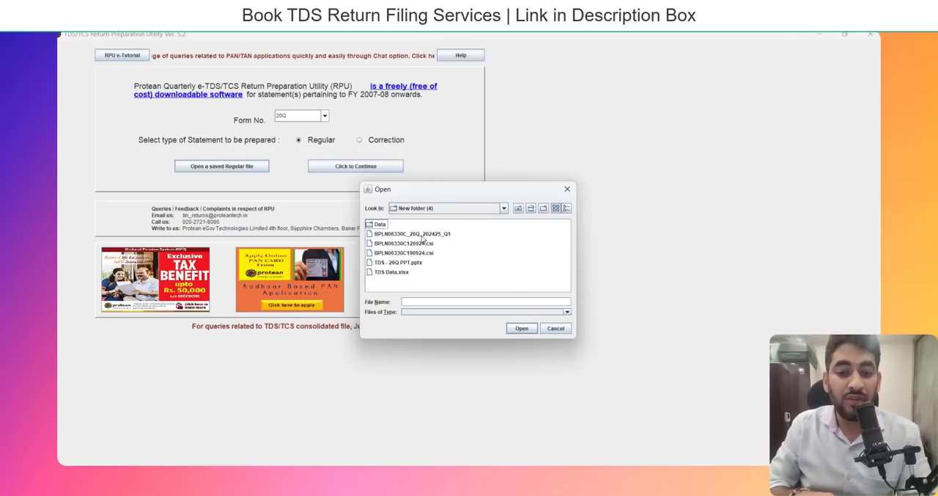
click(418, 233)
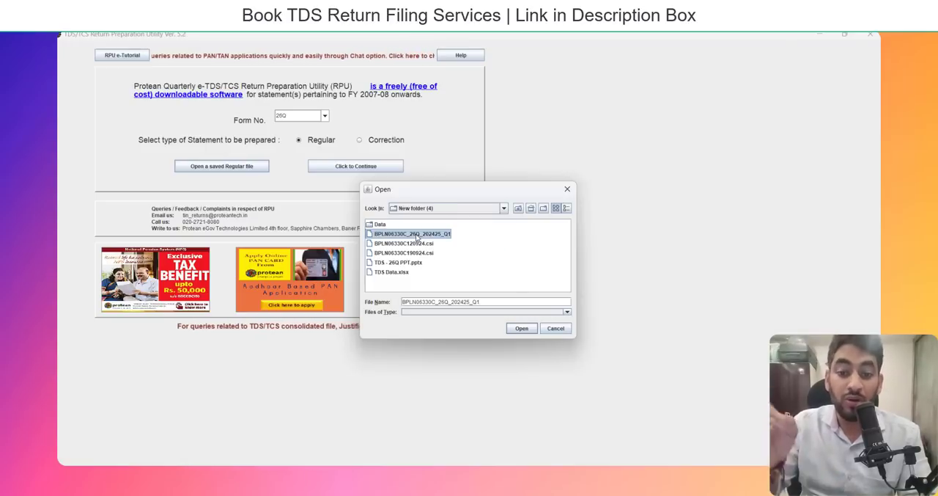
click(520, 328)
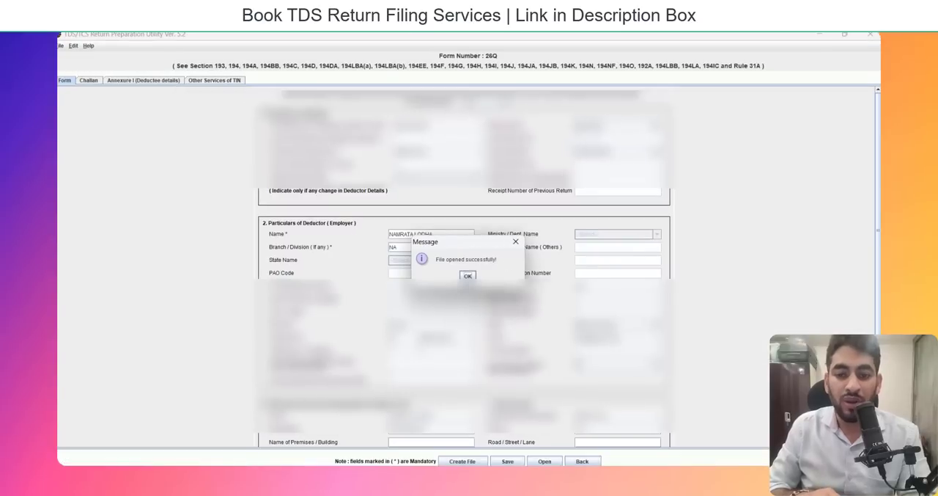
click(467, 275)
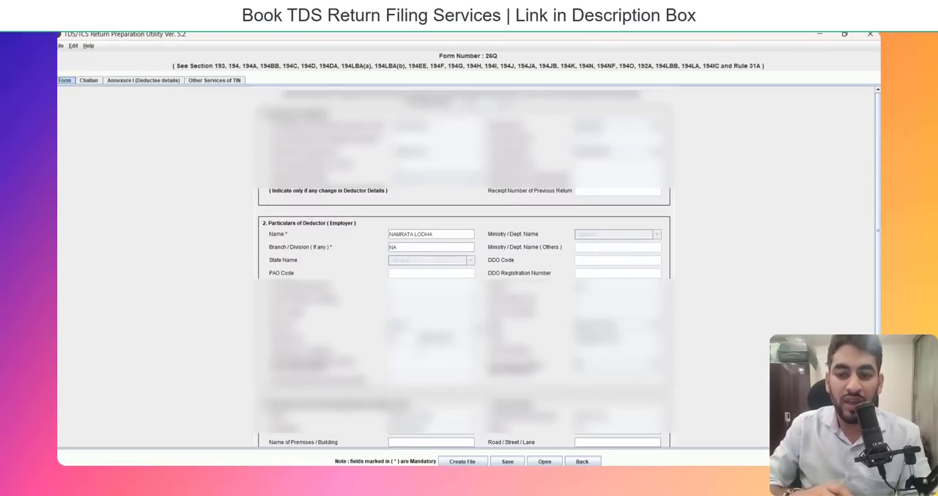
Review the deductor and responsible-person details, and check the challan entries against the TDS Data workbook.
scroll(470, 264, down, 1)
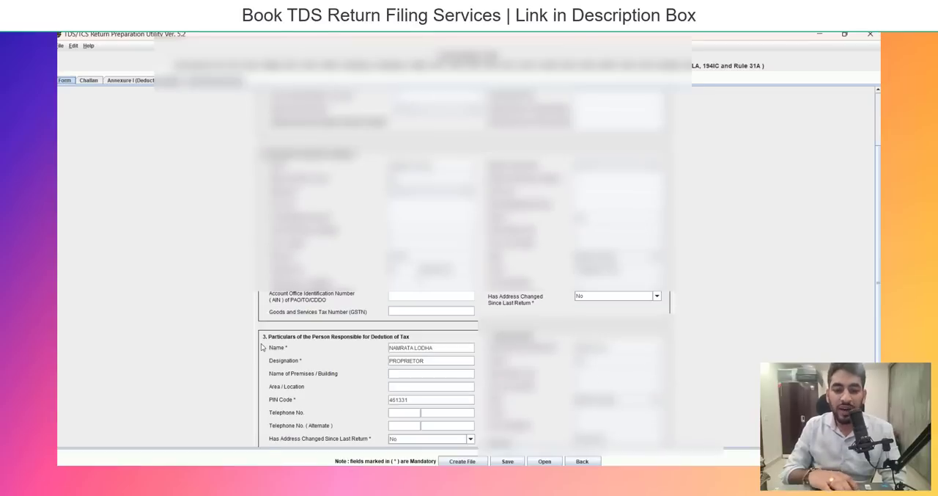
scroll(261, 347, down, 1)
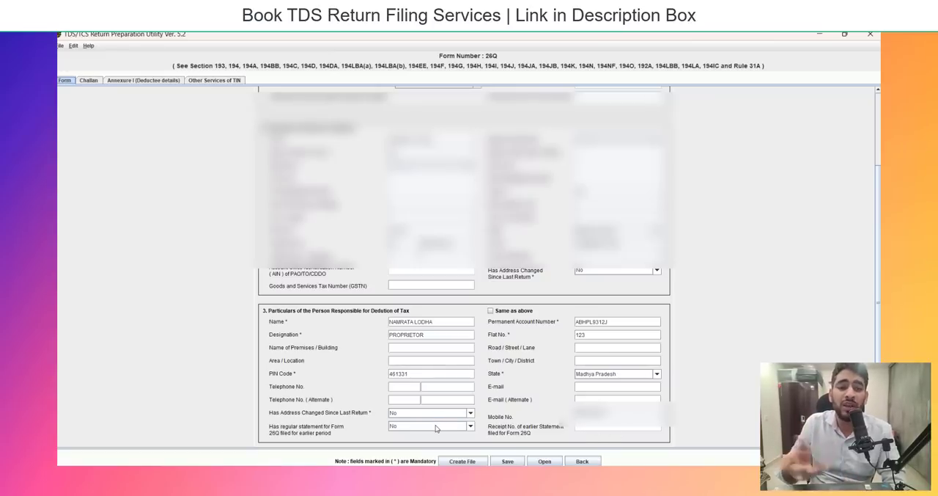
click(85, 82)
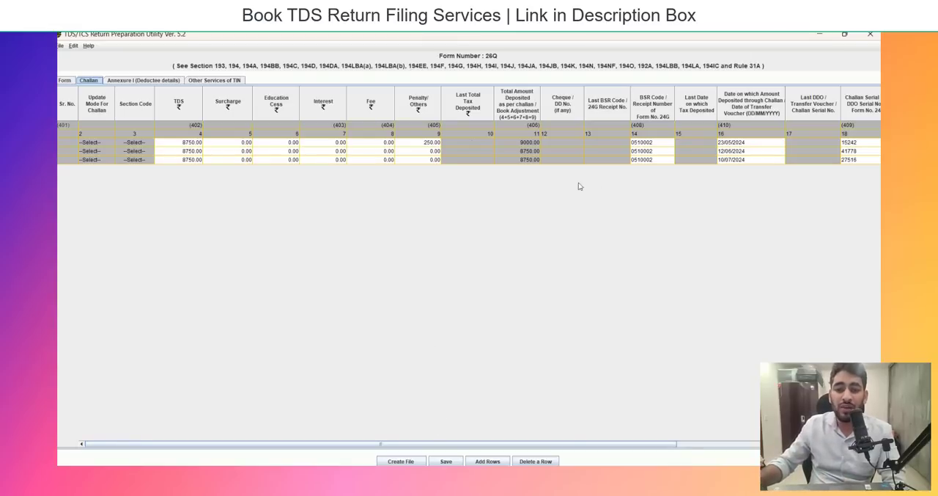
drag(647, 445, 841, 446)
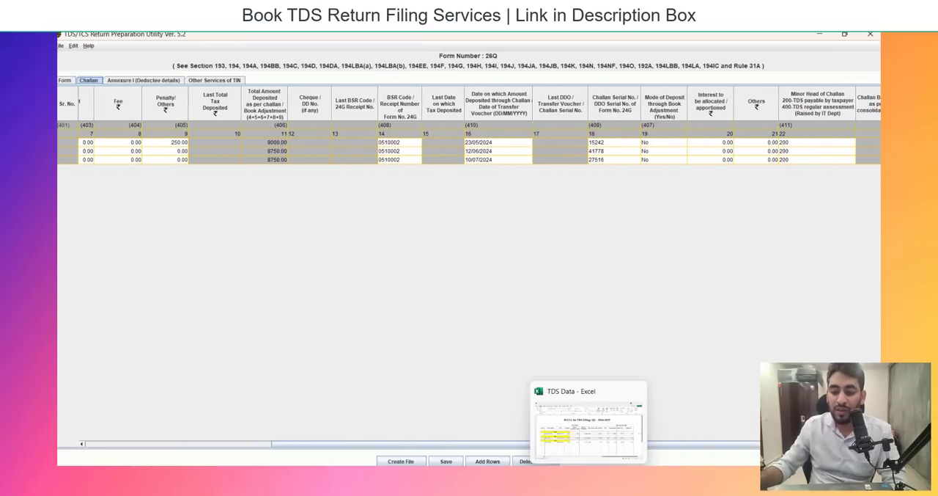
click(575, 439)
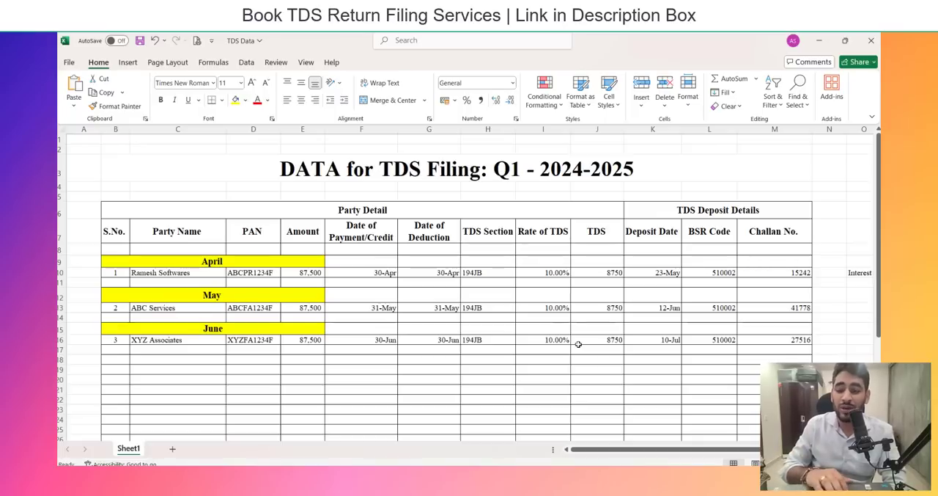
click(656, 448)
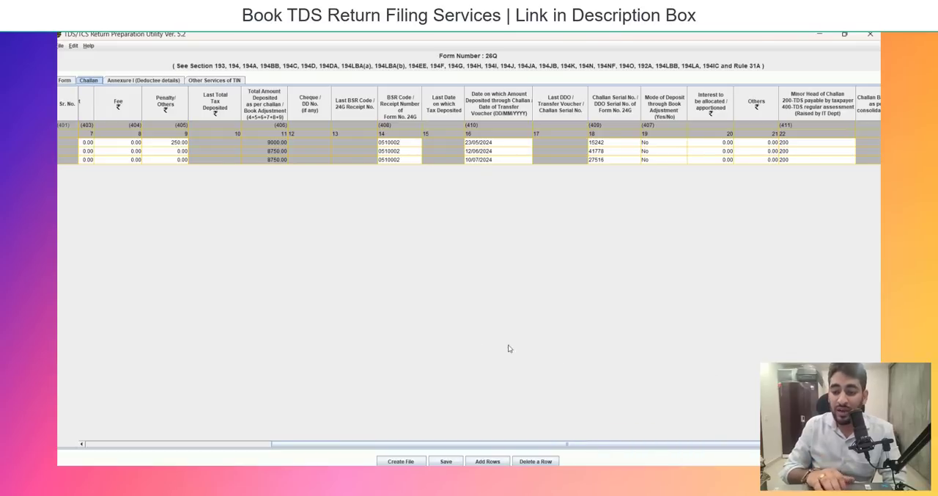
Examine the deductee records in Annexure I across all columns, including PAN, payment dates, amounts, TDS and rate.
click(127, 81)
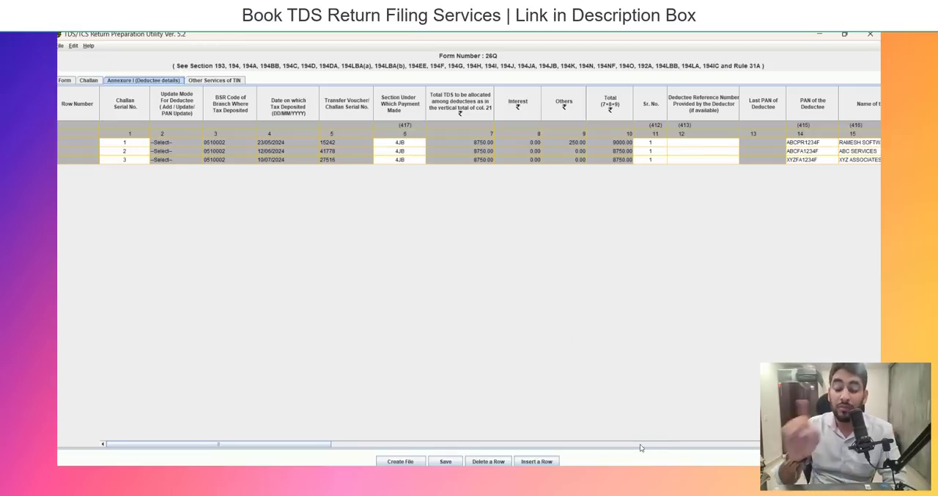
click(363, 445)
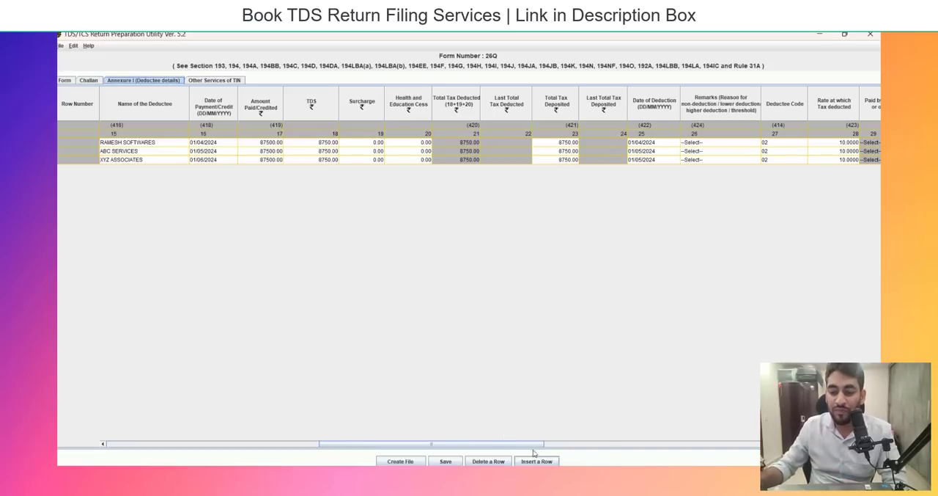
click(615, 443)
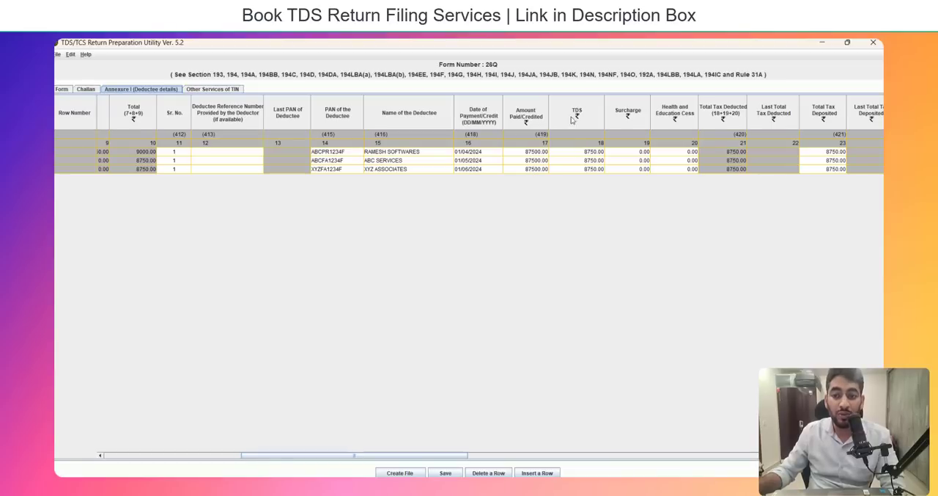
drag(442, 457, 777, 444)
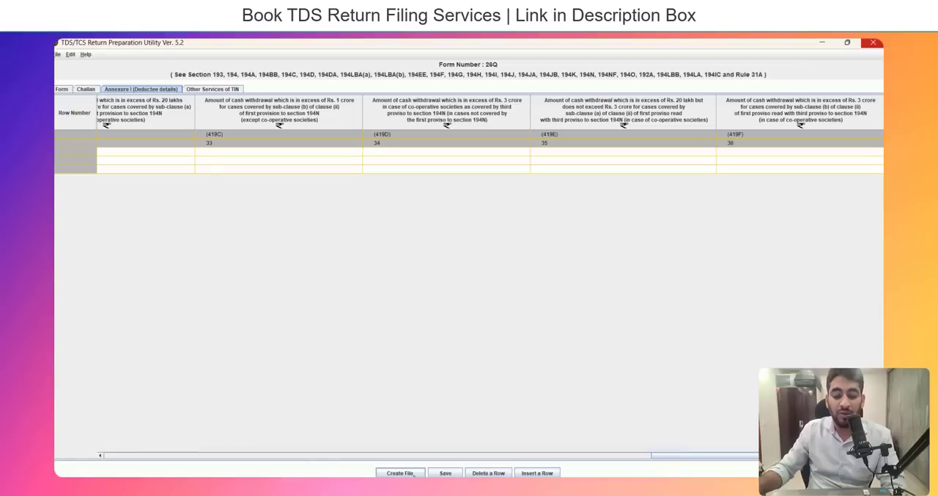
Start creating the return file and set the challan input to the CSI file ending in 190924 on the Desktop.
click(412, 473)
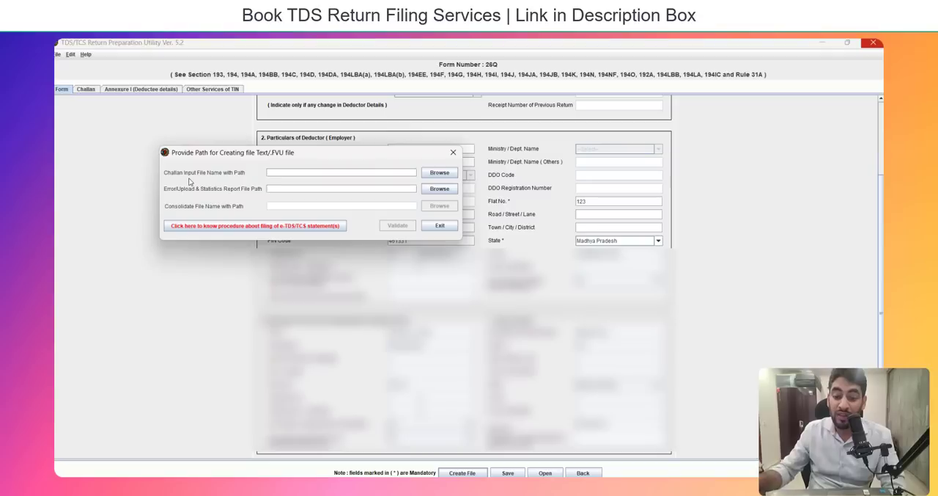
click(439, 173)
click(257, 147)
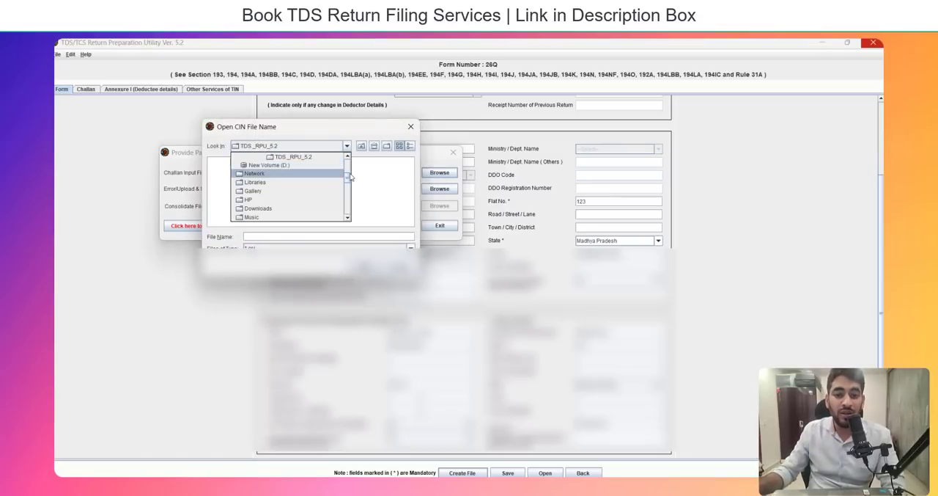
click(293, 167)
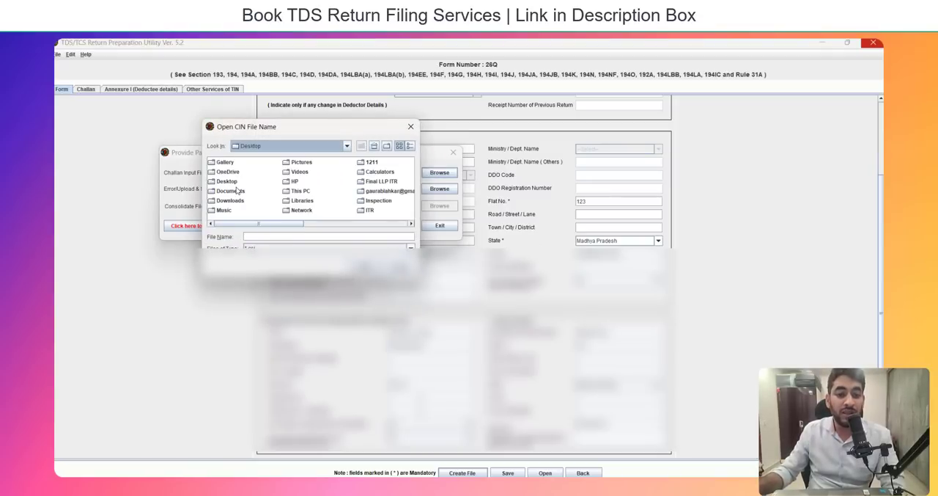
click(237, 190)
key(b)
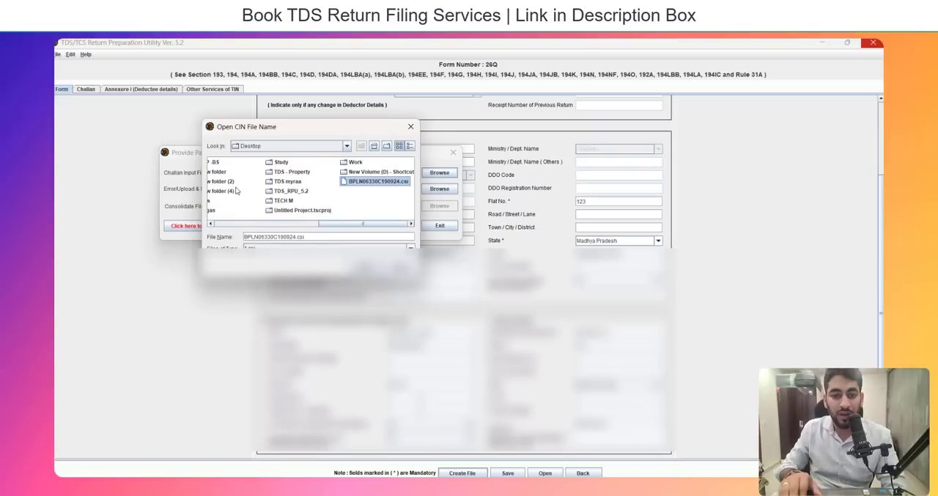
key(Return)
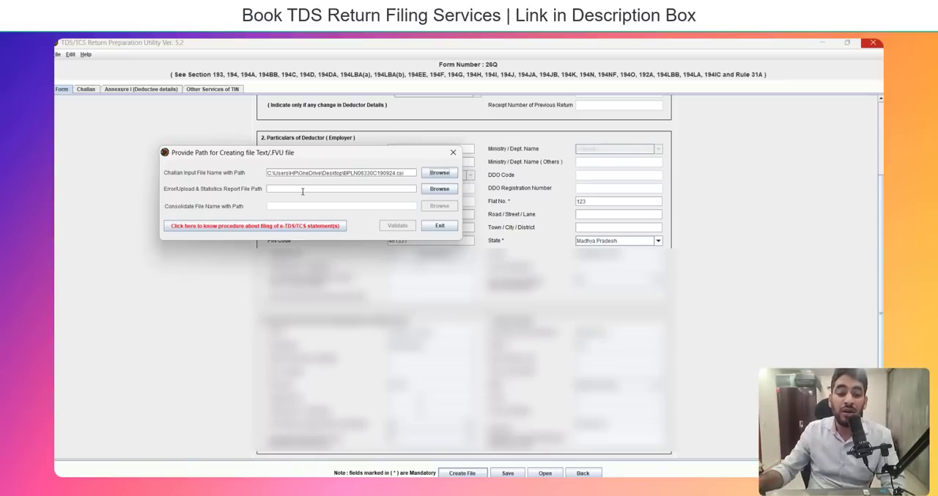
Create a new folder on the Desktop and set it as the Error/Upload & Statistics Report path with file name 26QRQ1.
click(433, 192)
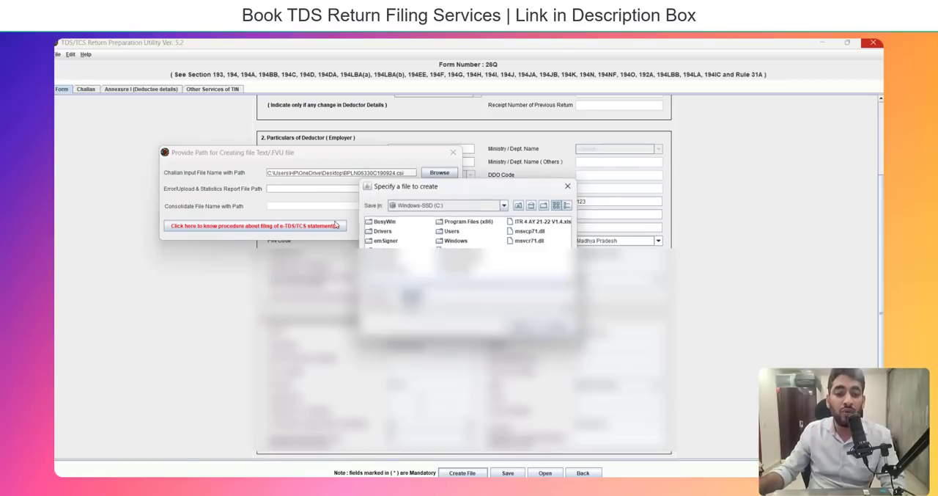
click(413, 207)
scroll(469, 231, up, 3)
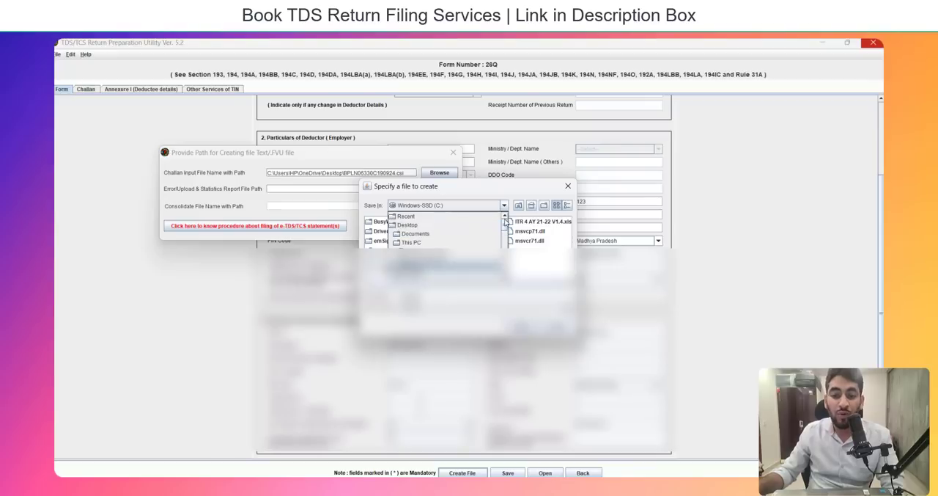
click(458, 226)
click(545, 207)
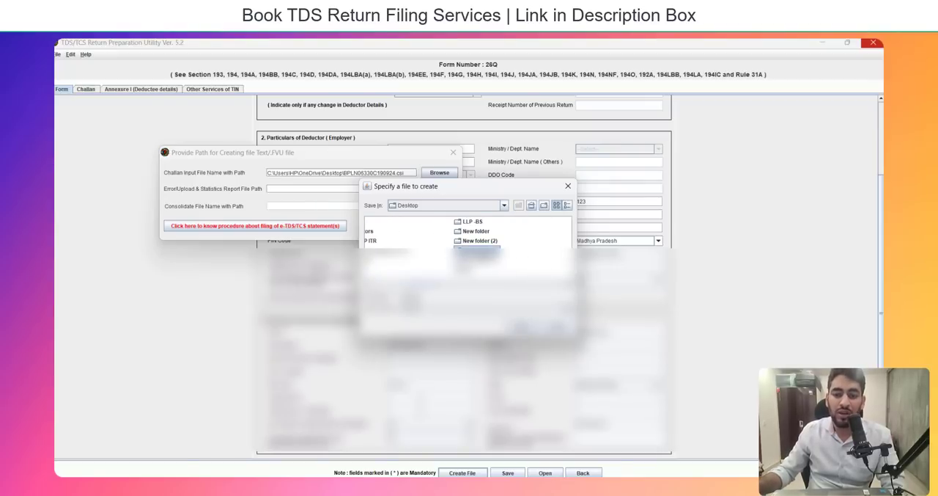
double_click(480, 252)
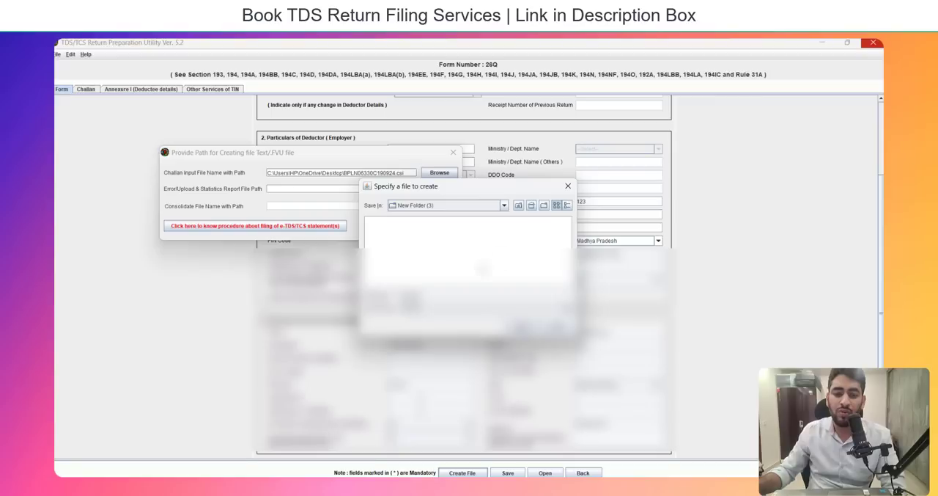
click(522, 326)
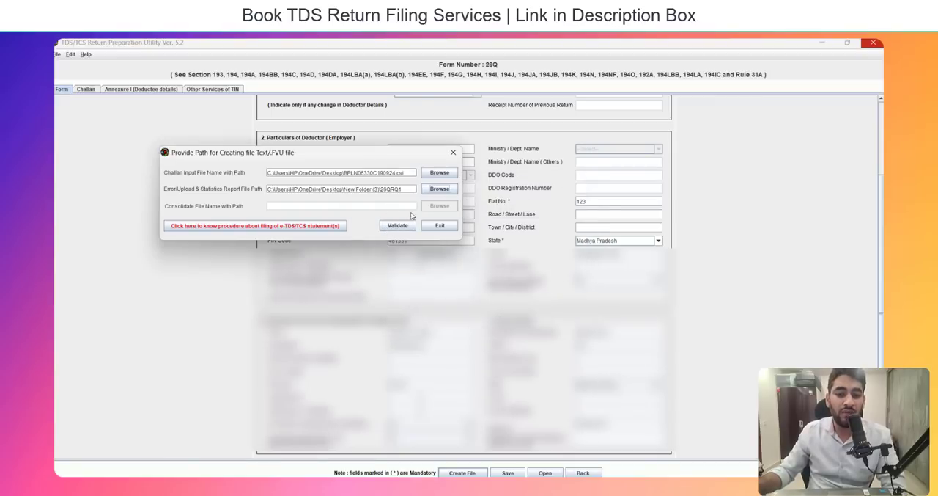
Validate the return with the set CSI and report paths to generate the 26QRQ1 FVU file.
click(397, 226)
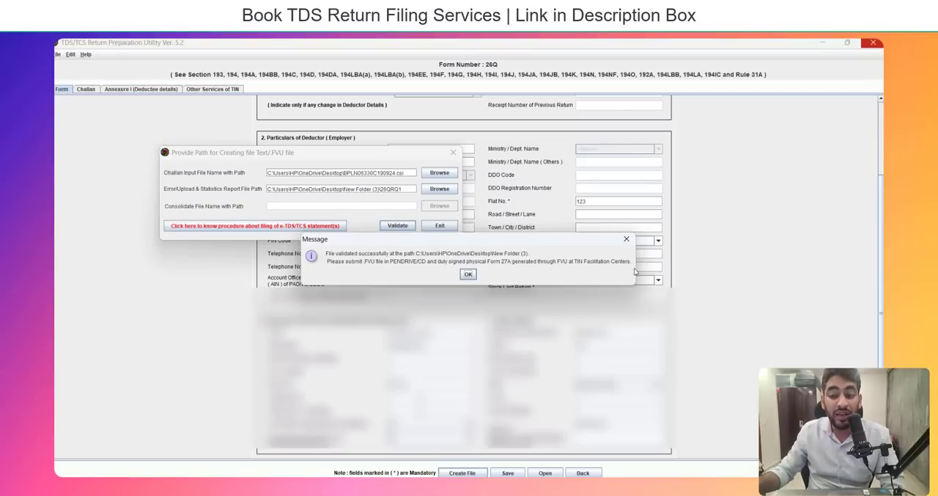
Switch to the TDS - 26Q PPT presentation and review its last filing procedure point, about submitting the return online or offline.
mouse_move(563, 486)
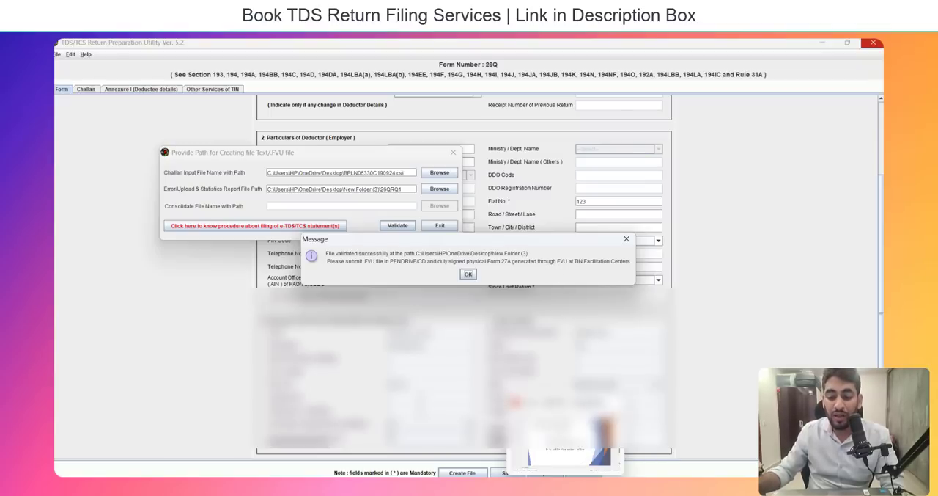
click(549, 465)
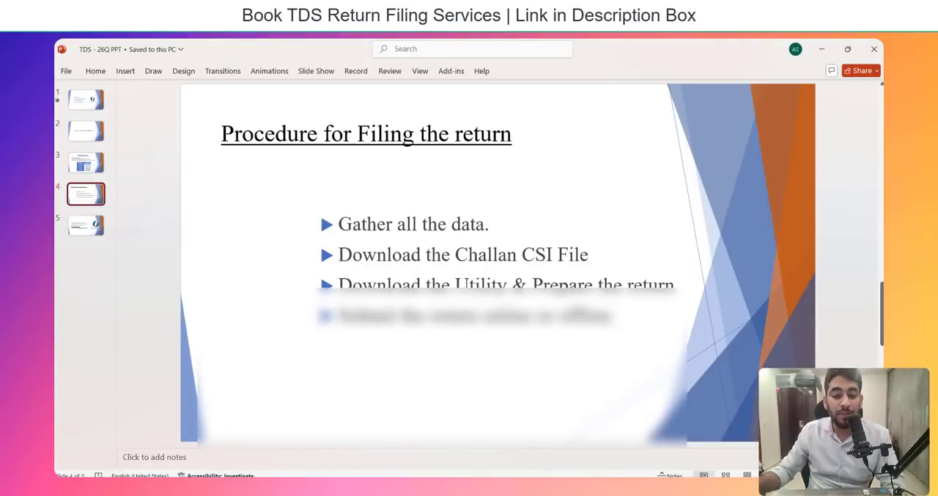
drag(367, 316, 515, 318)
click(452, 367)
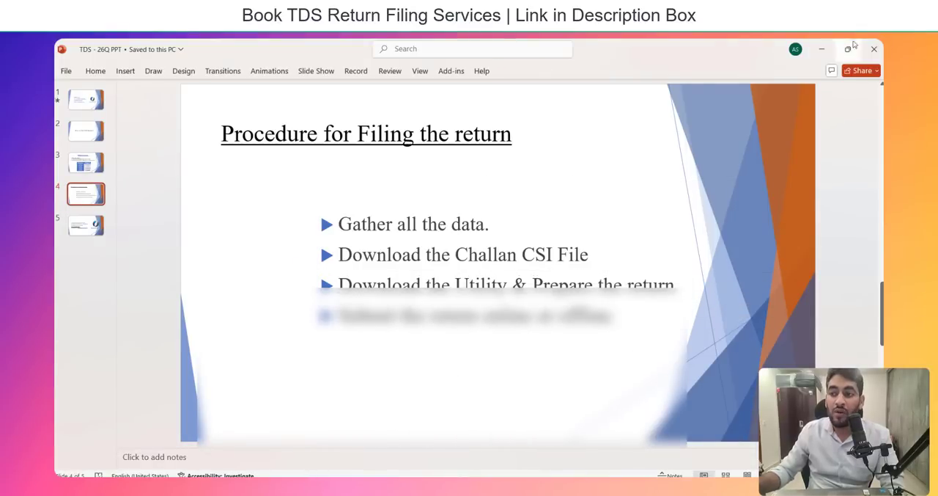
click(821, 49)
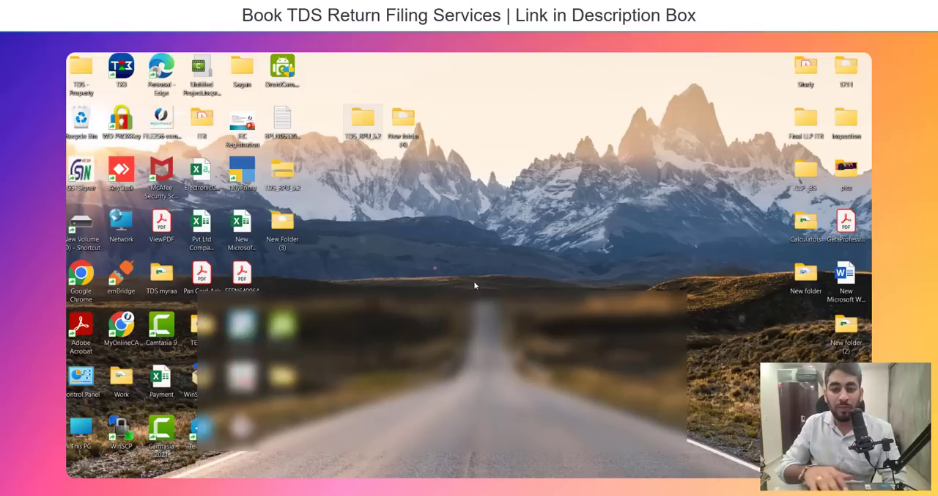
Open New Folder (3) on the Desktop and compress the 26QRQ1.fvu FVU file into a ZIP file named 26QRQ1.
double_click(285, 231)
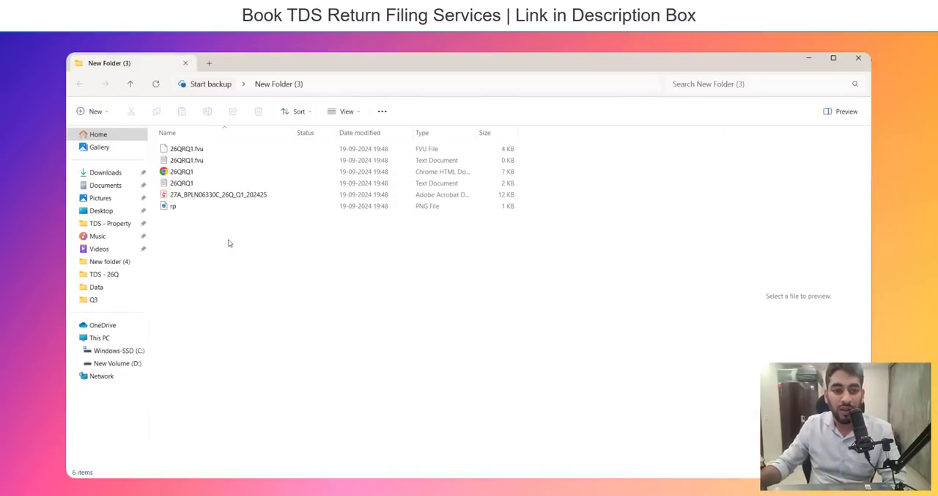
click(362, 150)
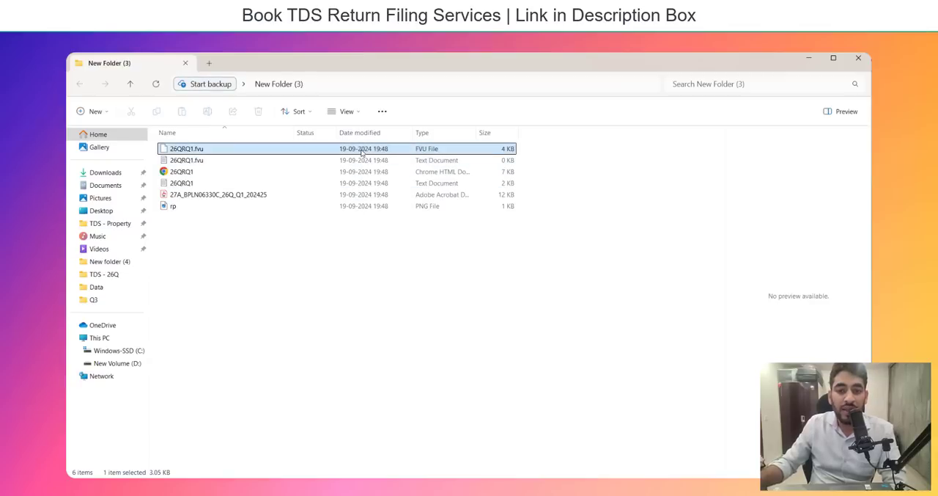
right_click(433, 150)
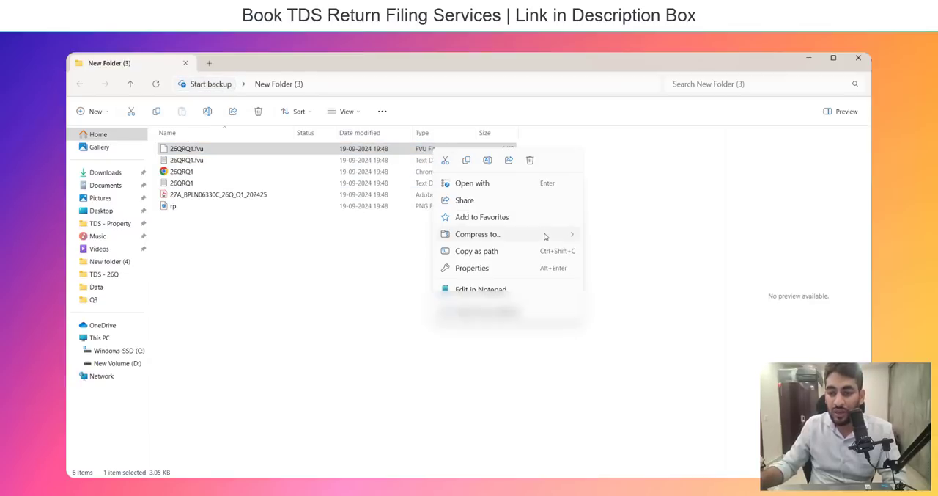
mouse_move(547, 236)
click(599, 238)
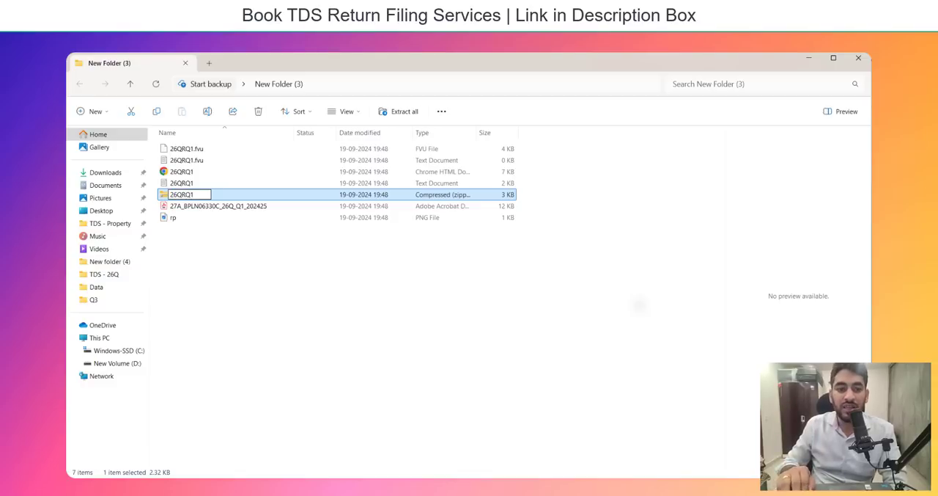
key(Return)
Open the generated Form 27A PDF from New Folder (3) and review its return summary and verification section.
key(Down)
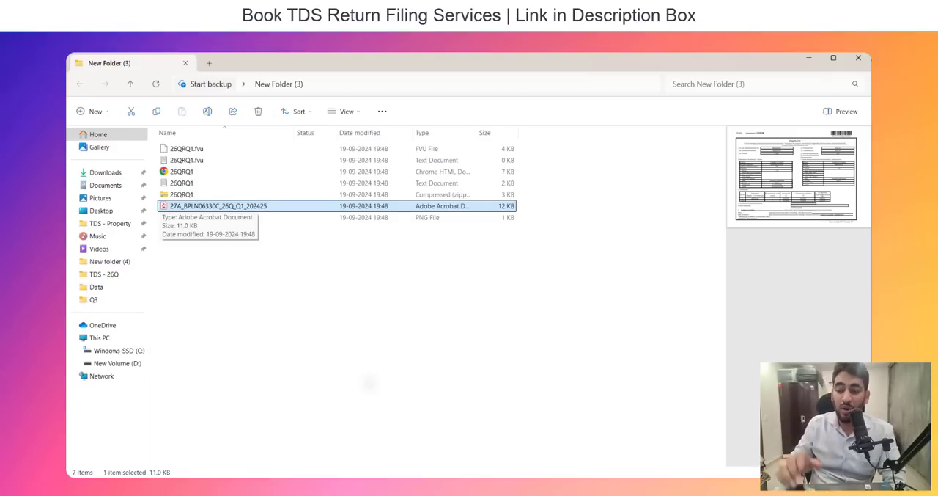
key(Up)
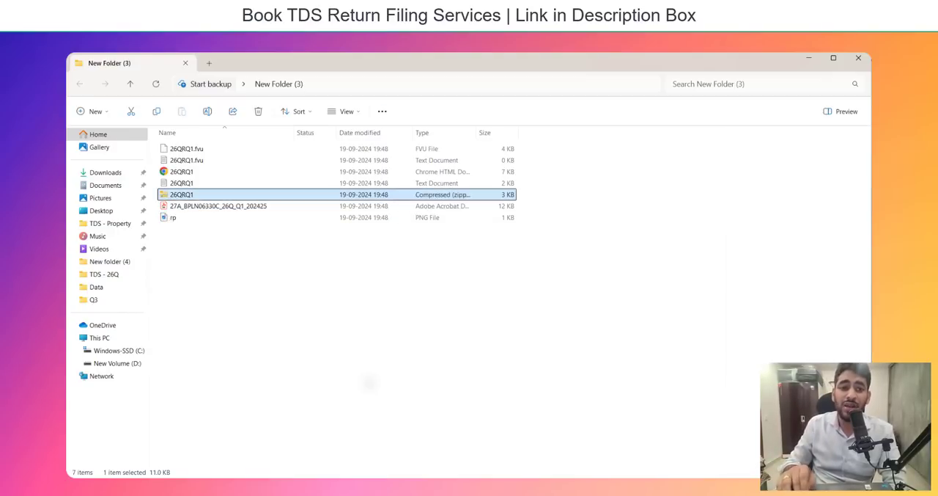
key(Down)
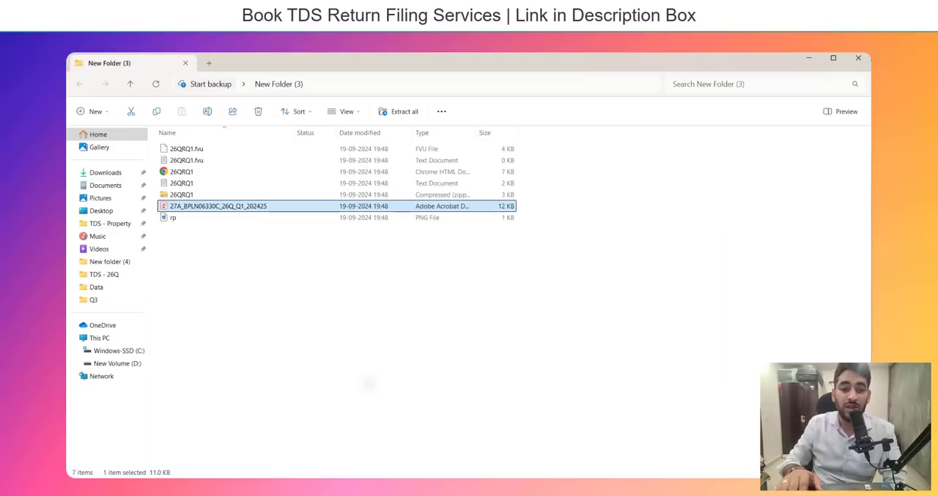
key(Return)
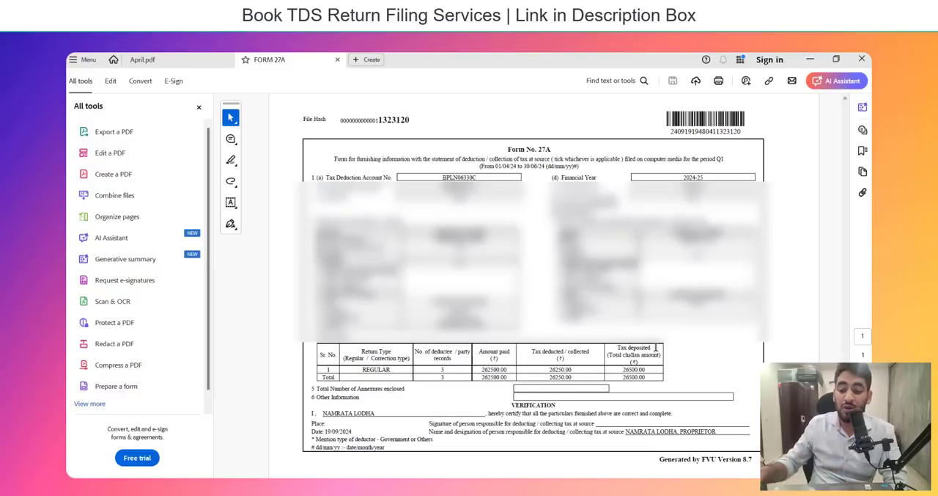
Switch to the Income Tax Portal in the browser and open the page for filing income tax forms.
mouse_move(515, 475)
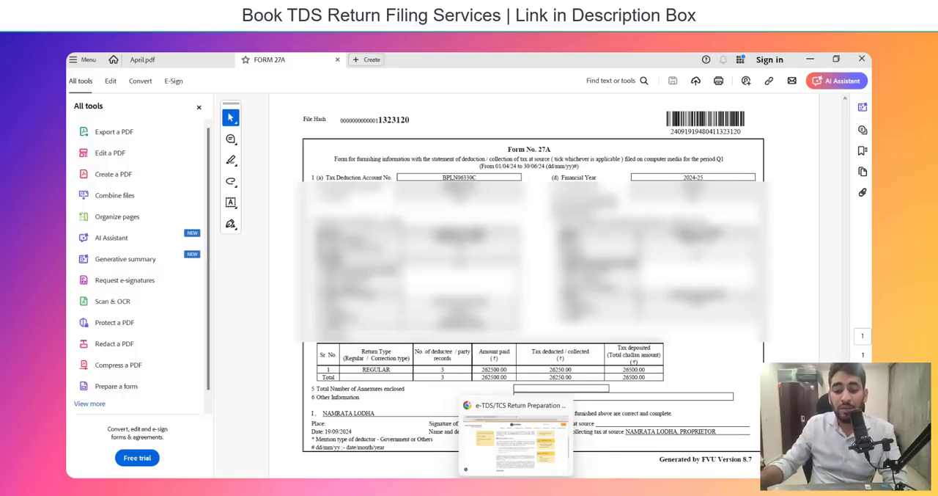
click(511, 459)
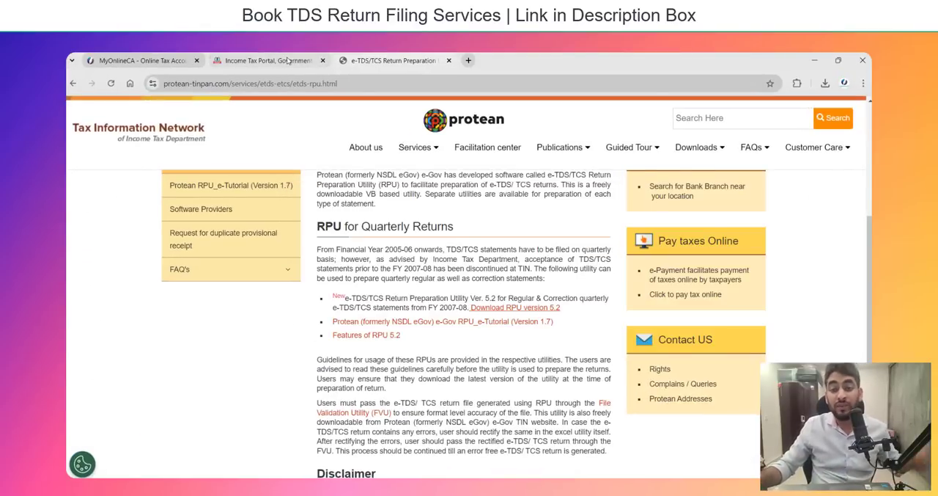
click(288, 61)
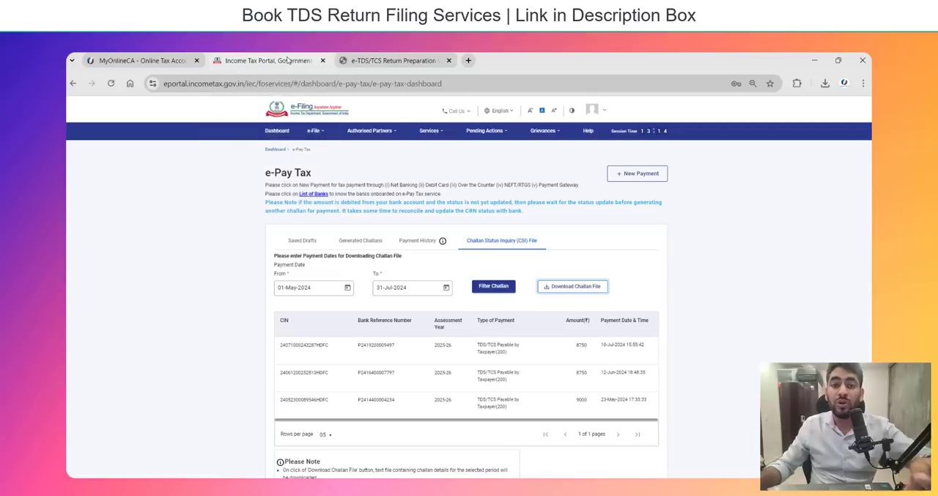
click(316, 132)
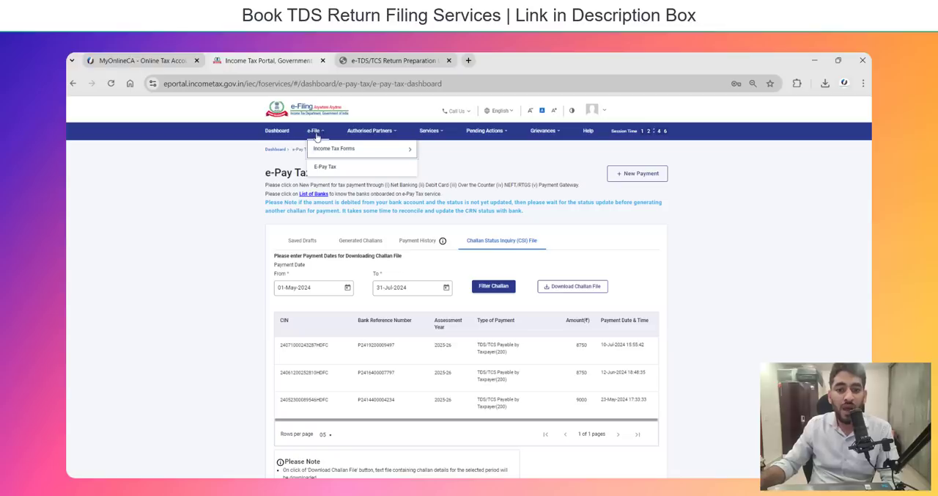
mouse_move(319, 147)
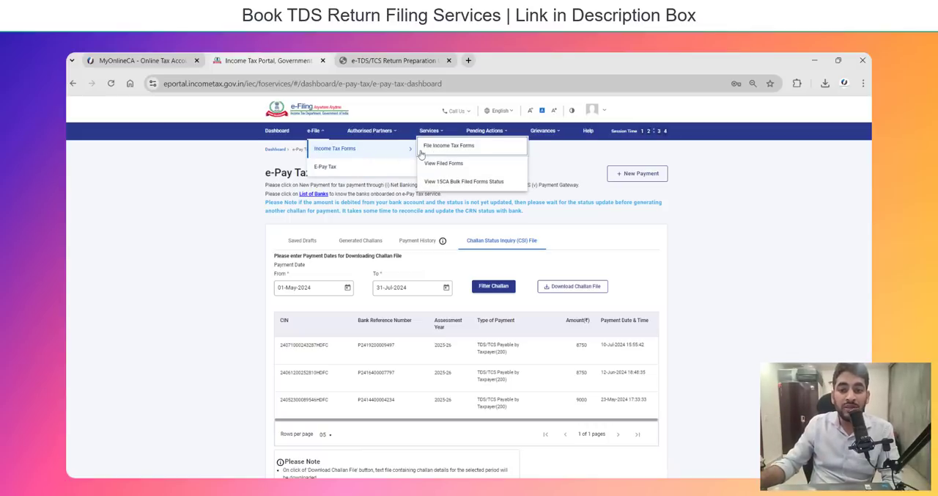
click(449, 151)
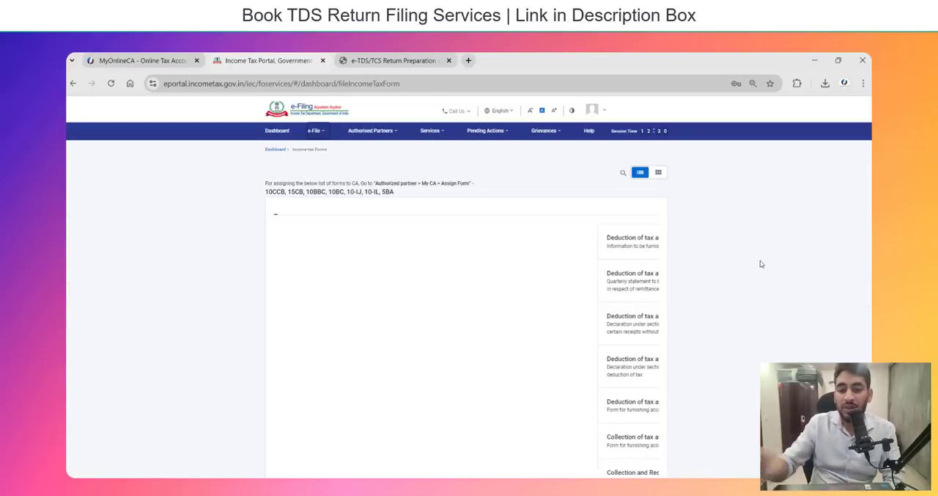
Show 20 forms per page and start filing the Deduction of tax at source (Form TDS) quarterly return.
scroll(435, 300, down, 6)
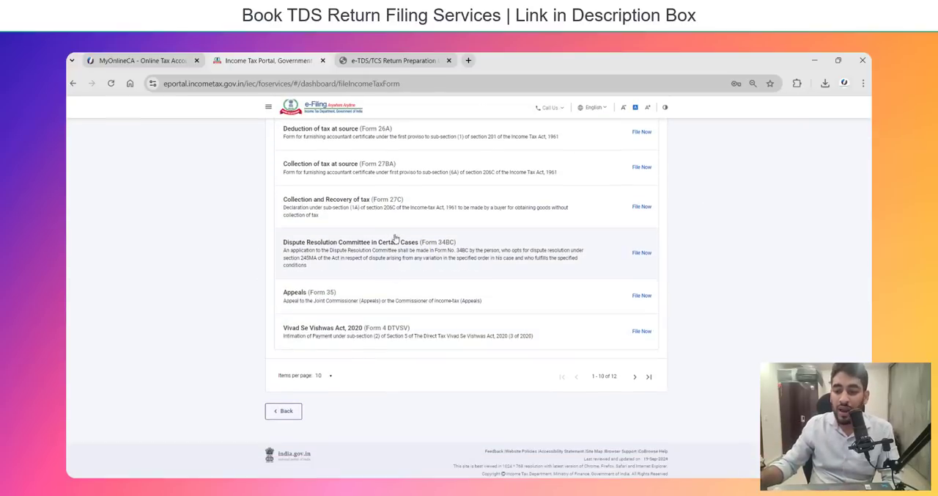
click(327, 377)
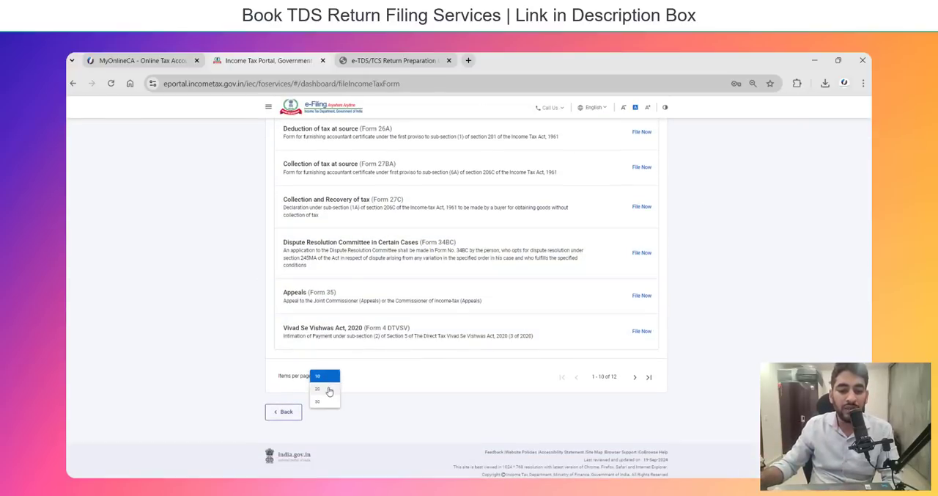
click(320, 390)
scroll(434, 343, down, 2)
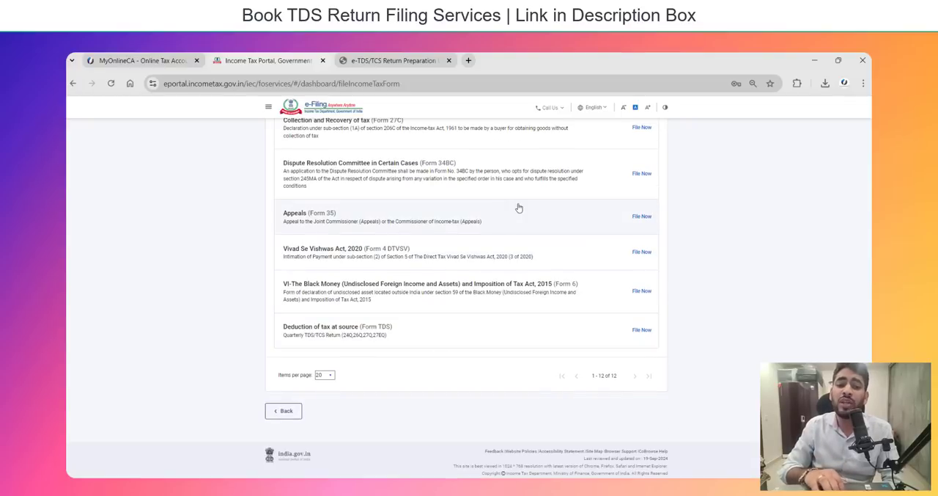
scroll(489, 245, up, 2)
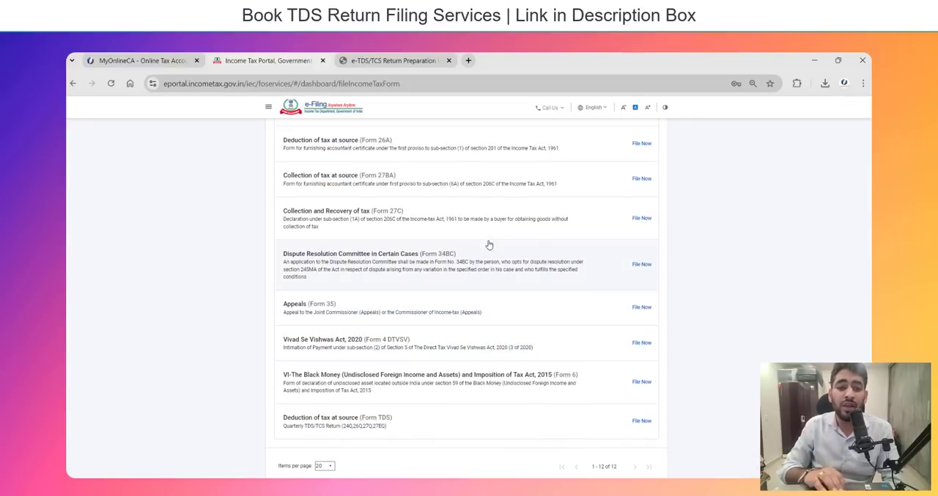
scroll(406, 189, up, 1)
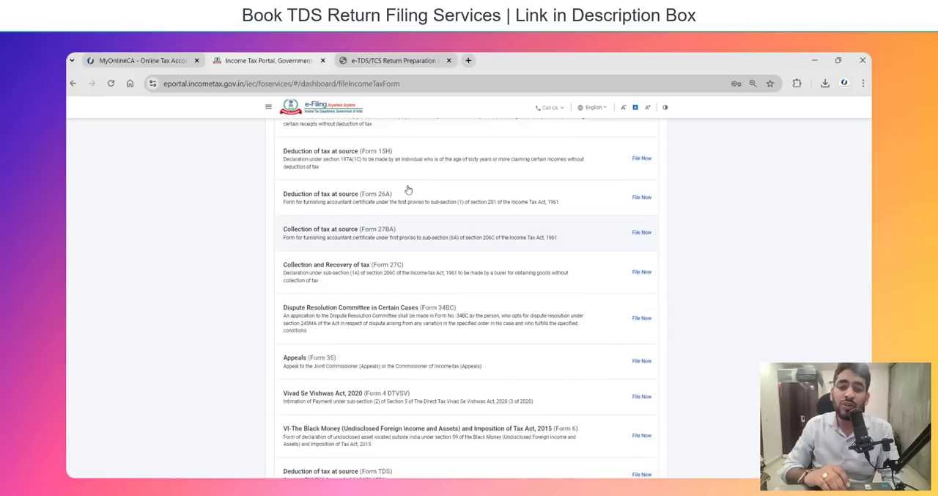
scroll(408, 189, down, 3)
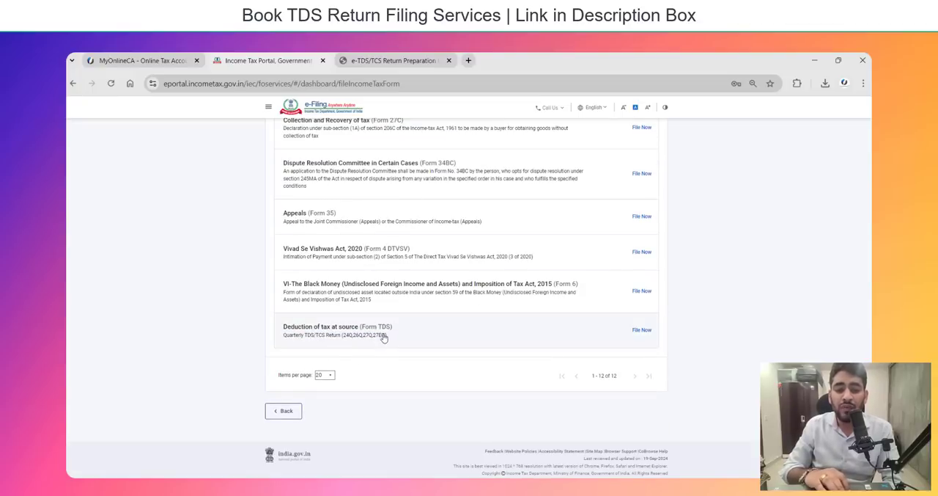
click(640, 333)
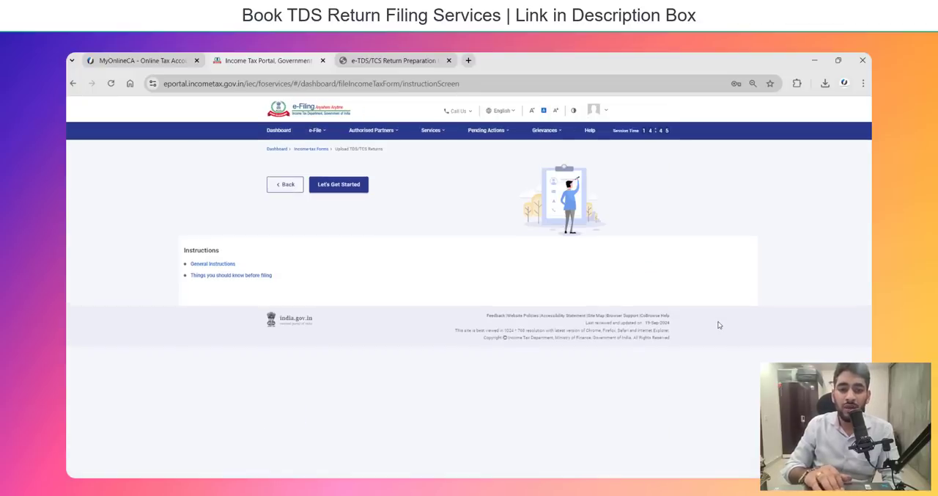
click(338, 206)
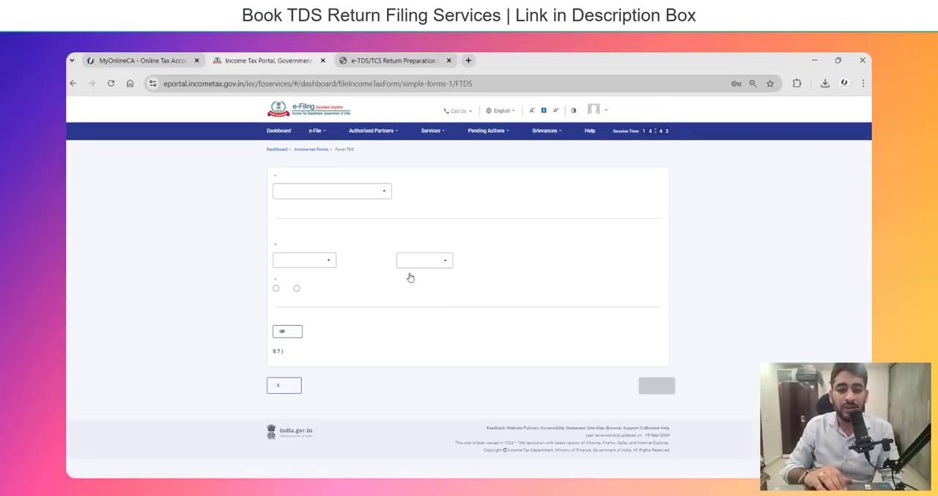
Set the form to 26Q (Other than salary), financial year 2024-25, quarter Q1 and upload type Regular.
click(304, 192)
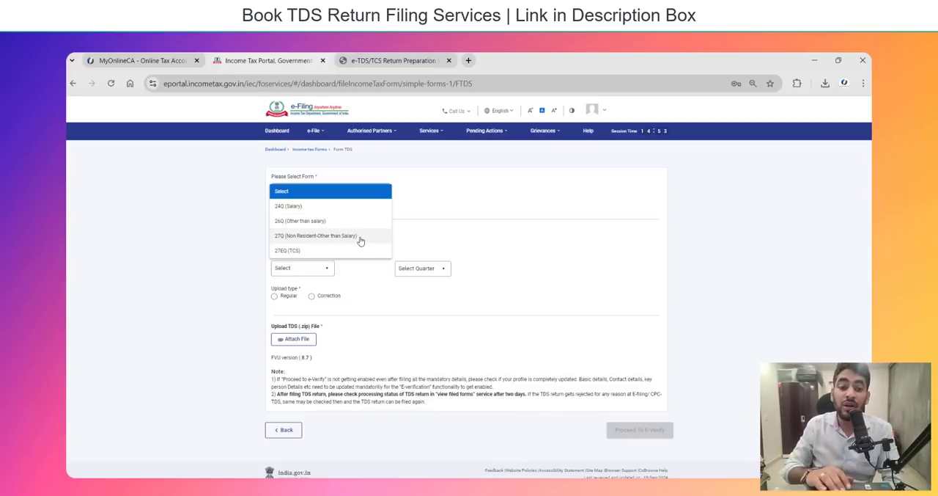
click(321, 223)
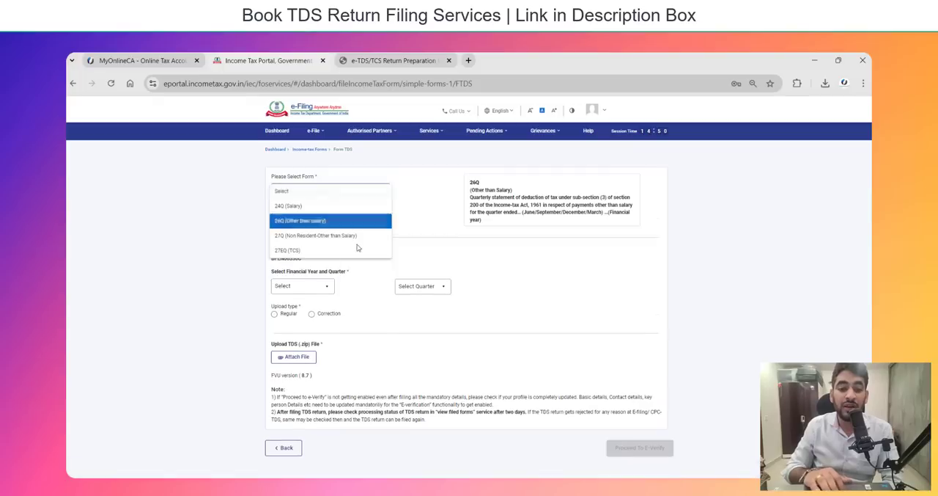
click(313, 288)
scroll(314, 328, down, 3)
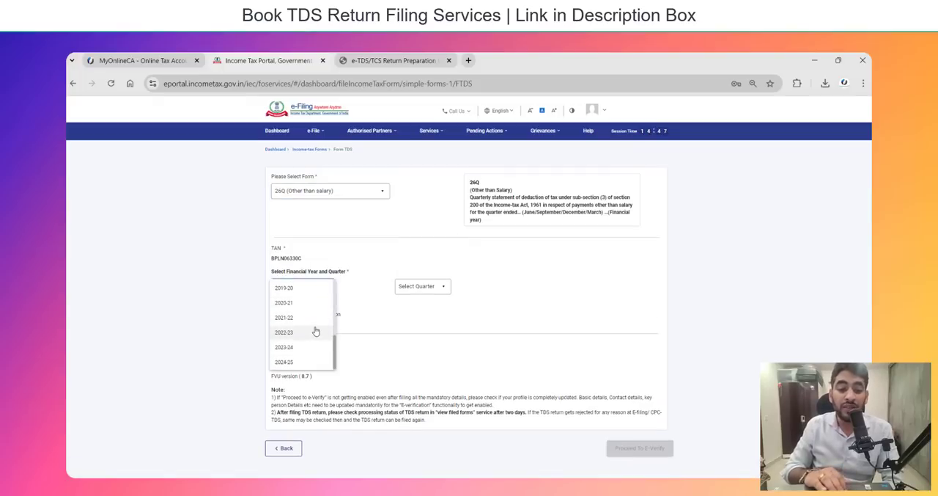
click(310, 360)
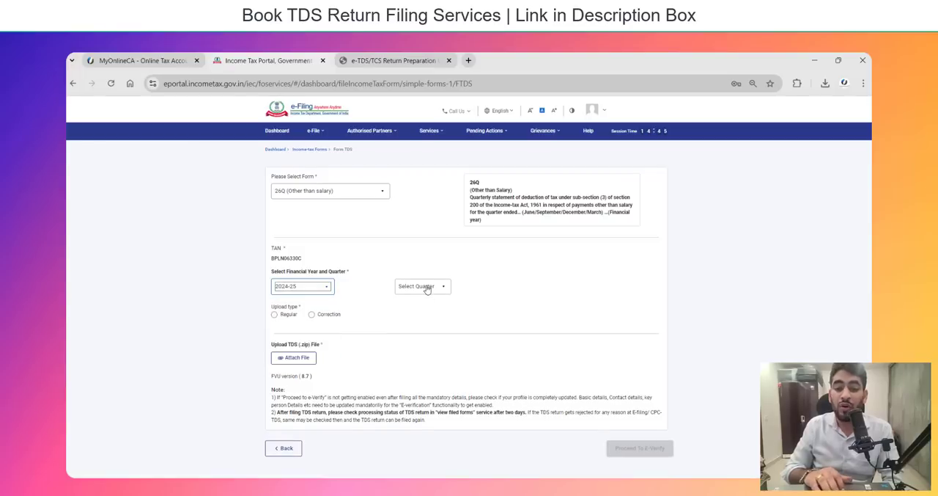
click(427, 287)
click(426, 303)
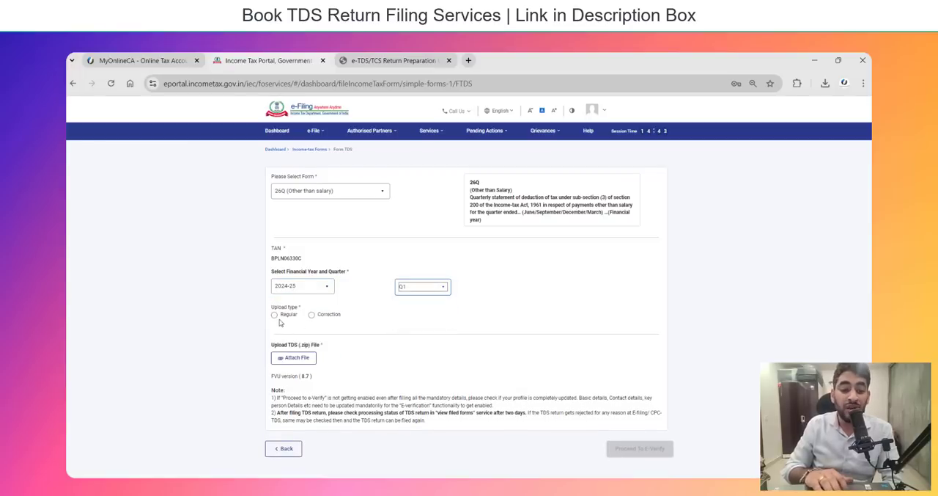
click(274, 313)
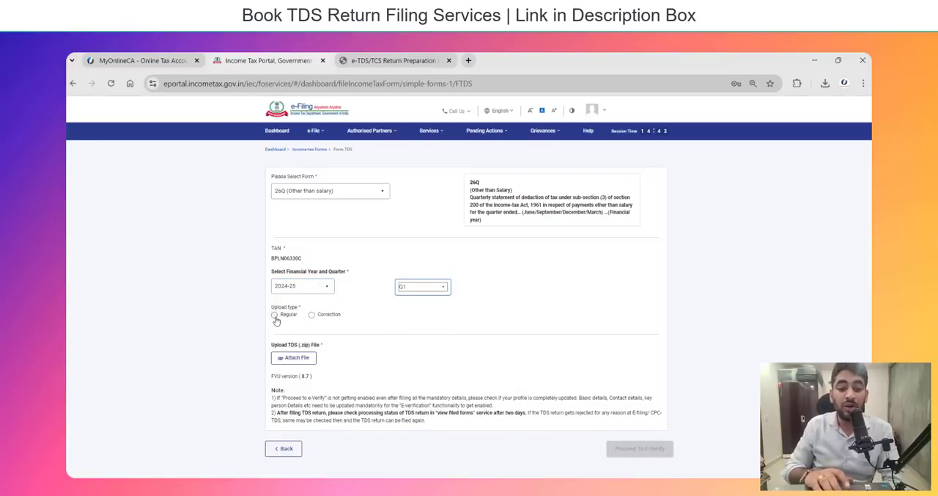
Attach the compressed 26QRQ1 file from New Folder (3) on the Desktop as the TDS ZIP file.
click(296, 361)
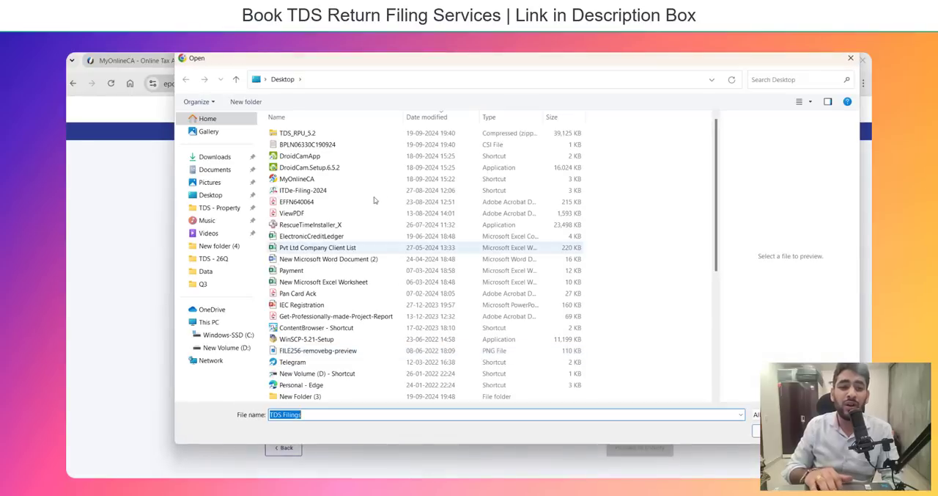
text(new)
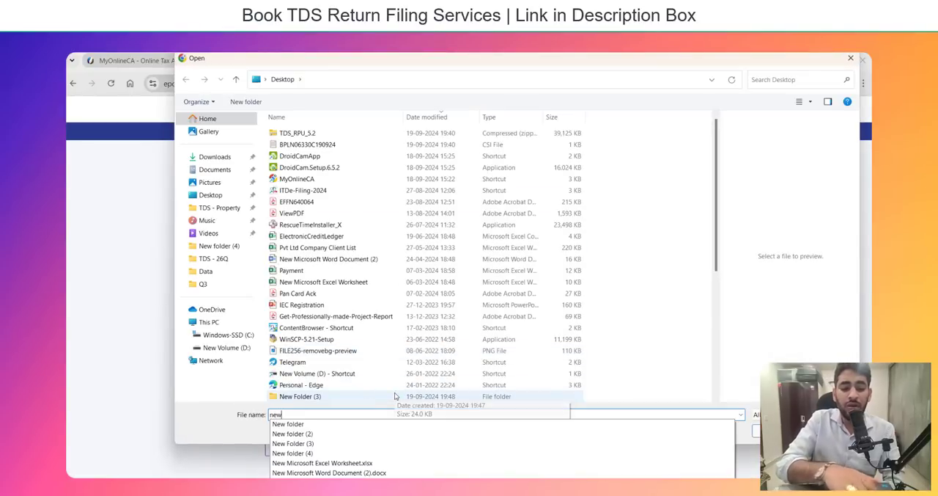
key(Down)
key(Down)
key(Down)
key(Return)
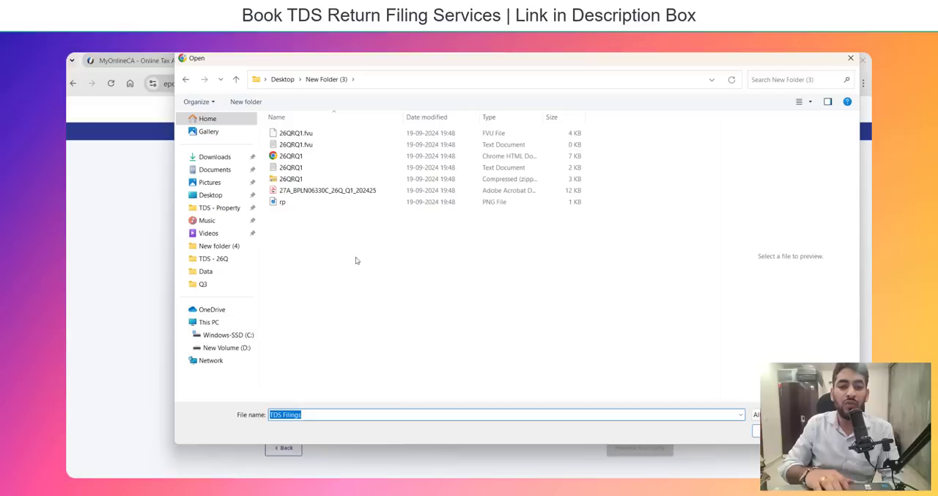
click(299, 180)
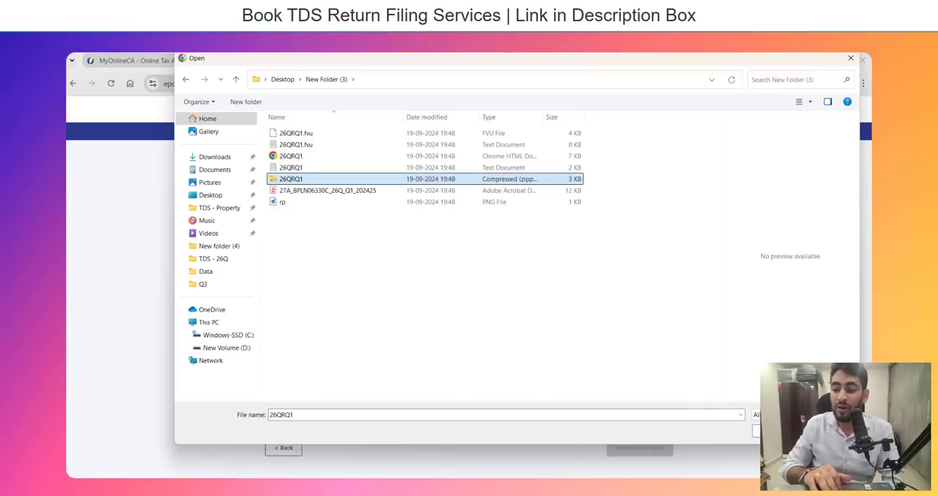
click(777, 431)
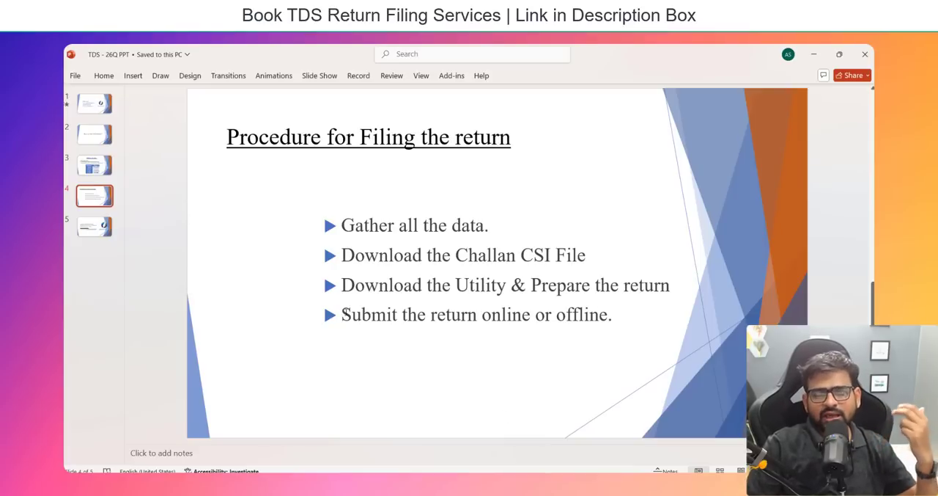
Go to the closing slide of the TDS - 26Q PPT presentation.
key(Page_Down)
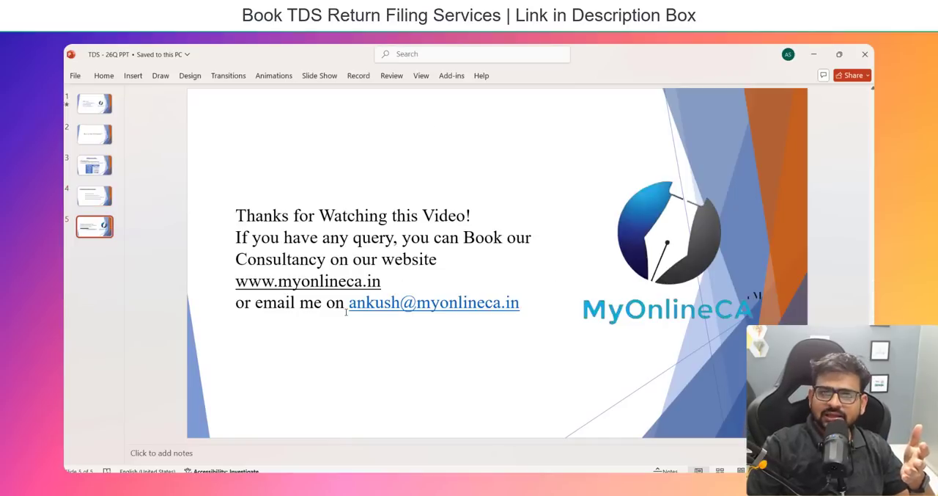